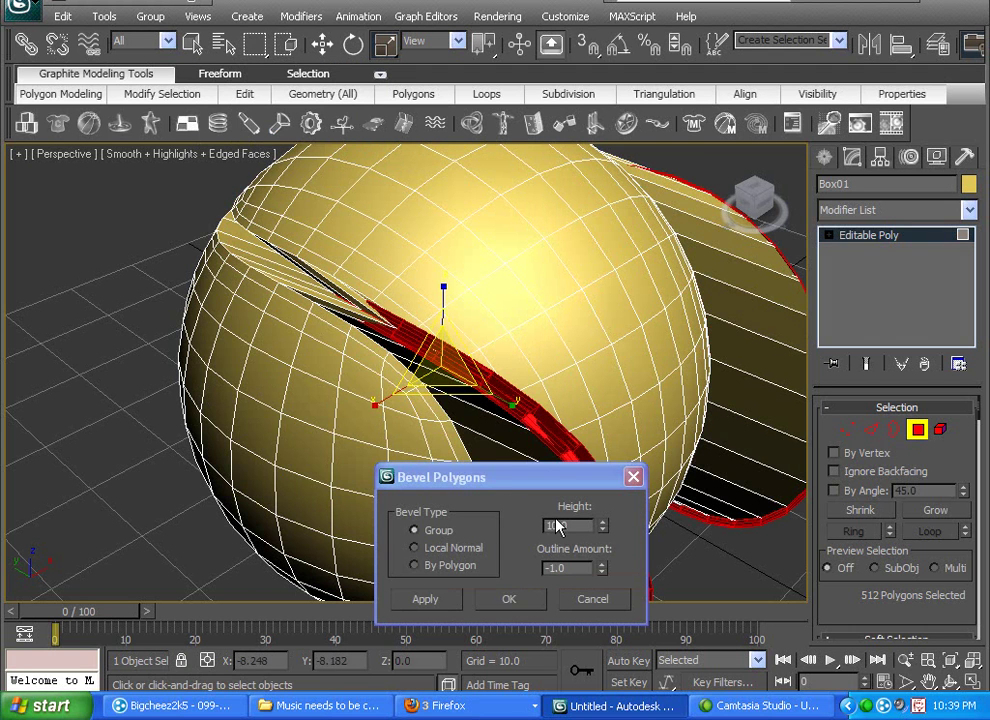
- Bevel the seam polygons inward along Local Normal with height -0.5 and outline -0.25
{"action": "left_click", "coordinate": [427, 553]}
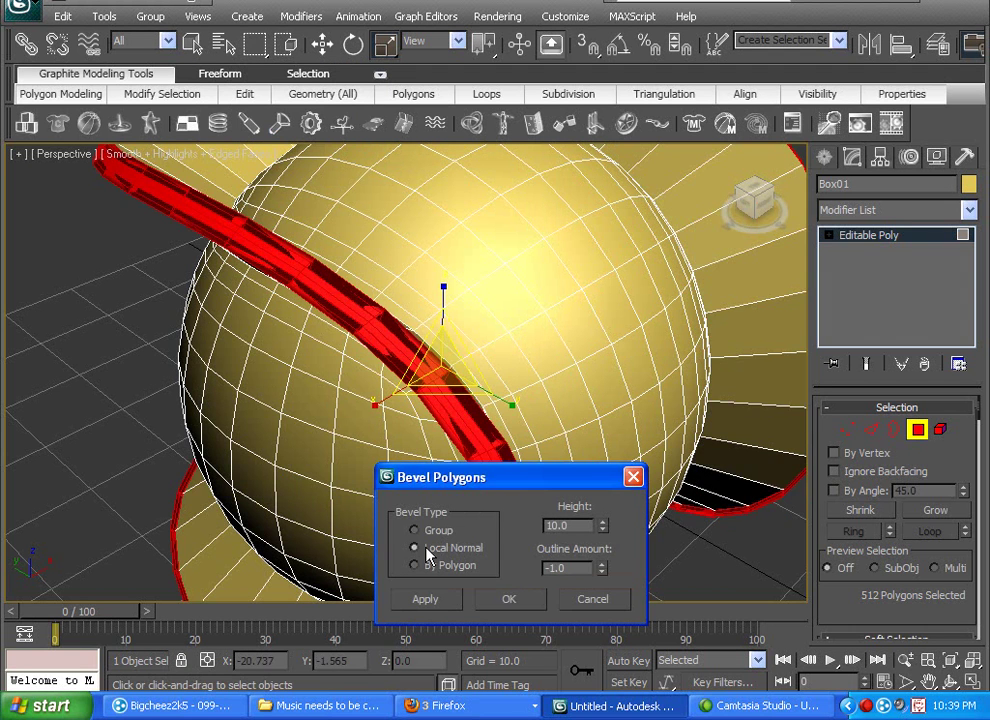
{"action": "double_click", "coordinate": [577, 527]}
{"action": "left_click", "coordinate": [575, 567]}
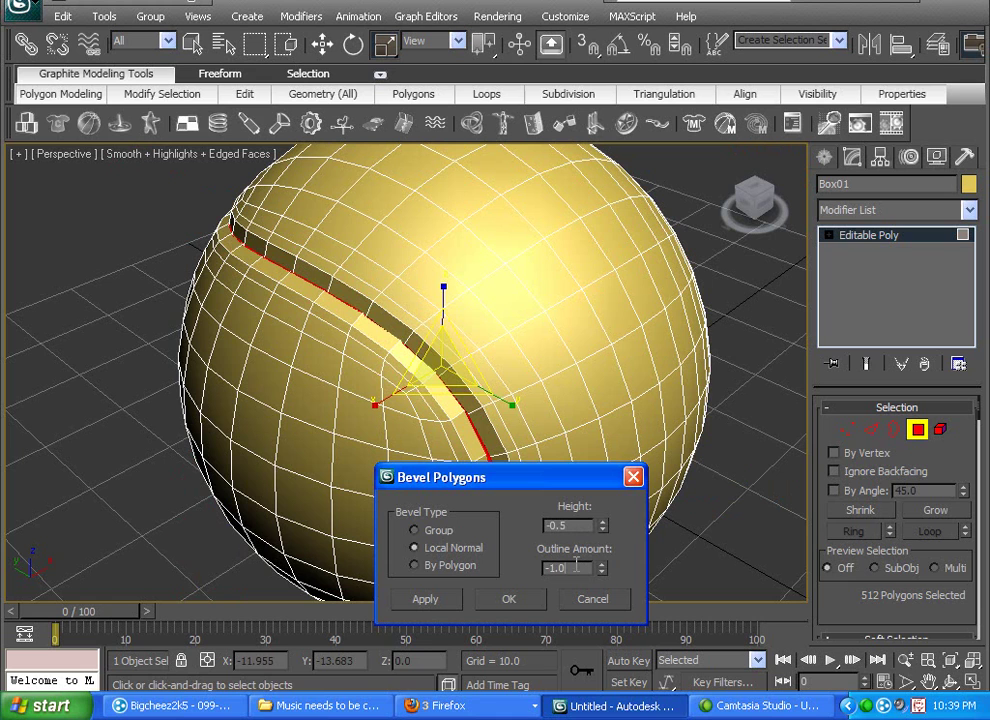
{"action": "left_click_drag", "start_coordinate": [578, 567], "coordinate": [541, 567]}
{"action": "key", "text": "BackSpace"}
{"action": "key", "text": "BackSpace"}
{"action": "type", "text": "0.25"}
{"action": "left_click", "coordinate": [512, 600]}
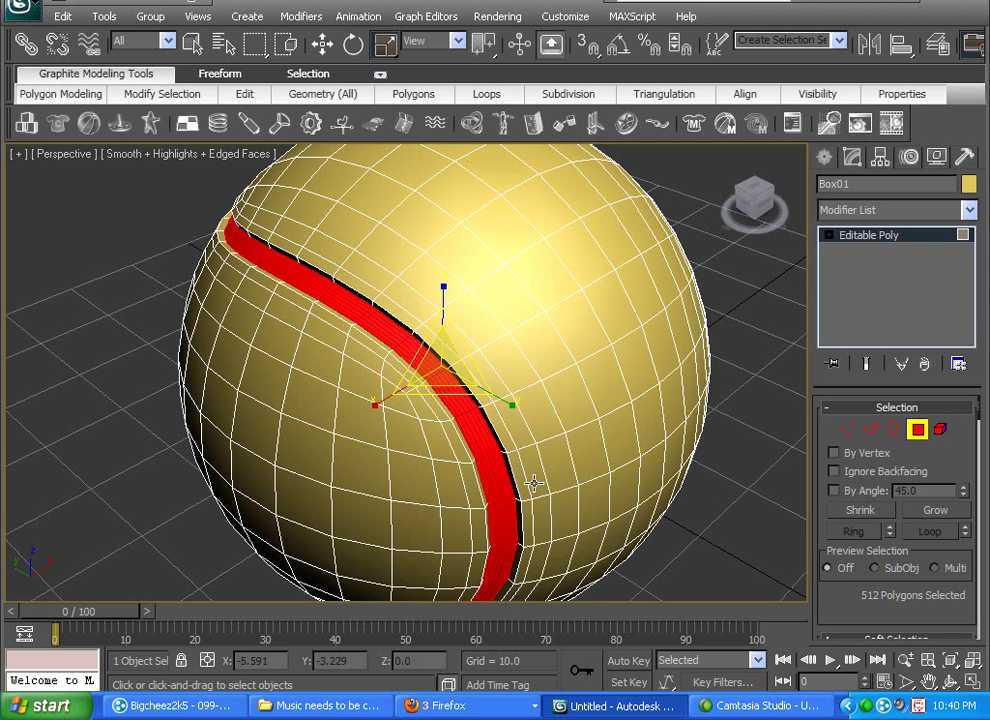
- Inspect the recessed seam and exit Polygon sub-object mode to work on the whole ball
{"action": "mouse_move", "coordinate": [533, 482]}
{"action": "middle_mouse_down", "text": "alt"}
{"action": "mouse_move", "coordinate": [557, 513]}
{"action": "mouse_move", "coordinate": [511, 496]}
{"action": "mouse_move", "coordinate": [517, 486]}
{"action": "middle_mouse_up", "text": "alt"}
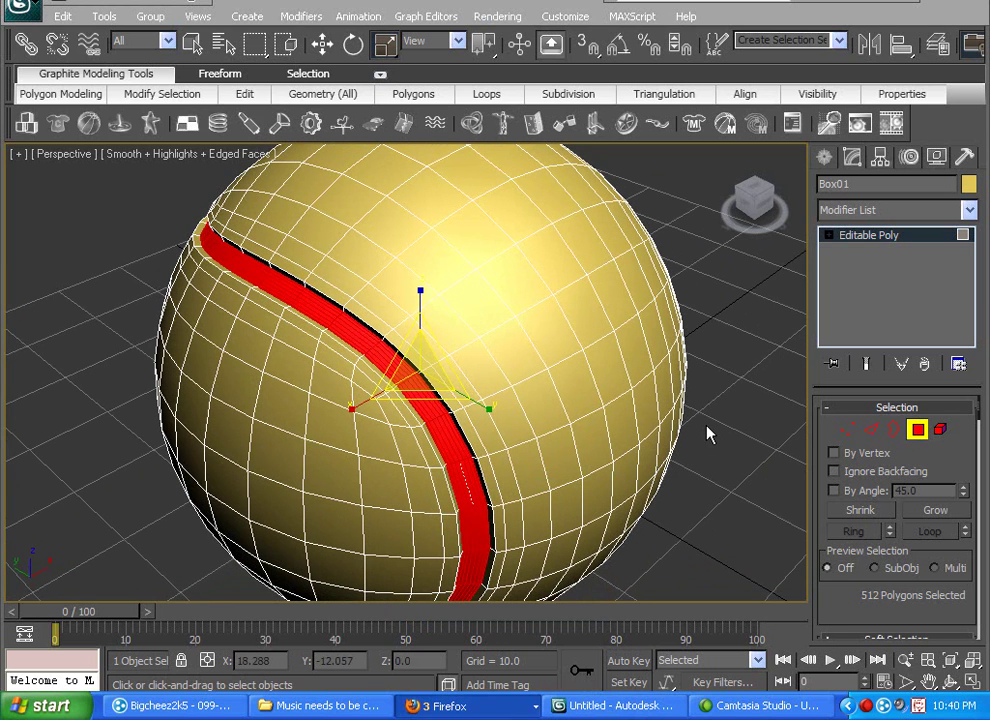
{"action": "middle_click_drag", "start_coordinate": [534, 378], "coordinate": [559, 380]}
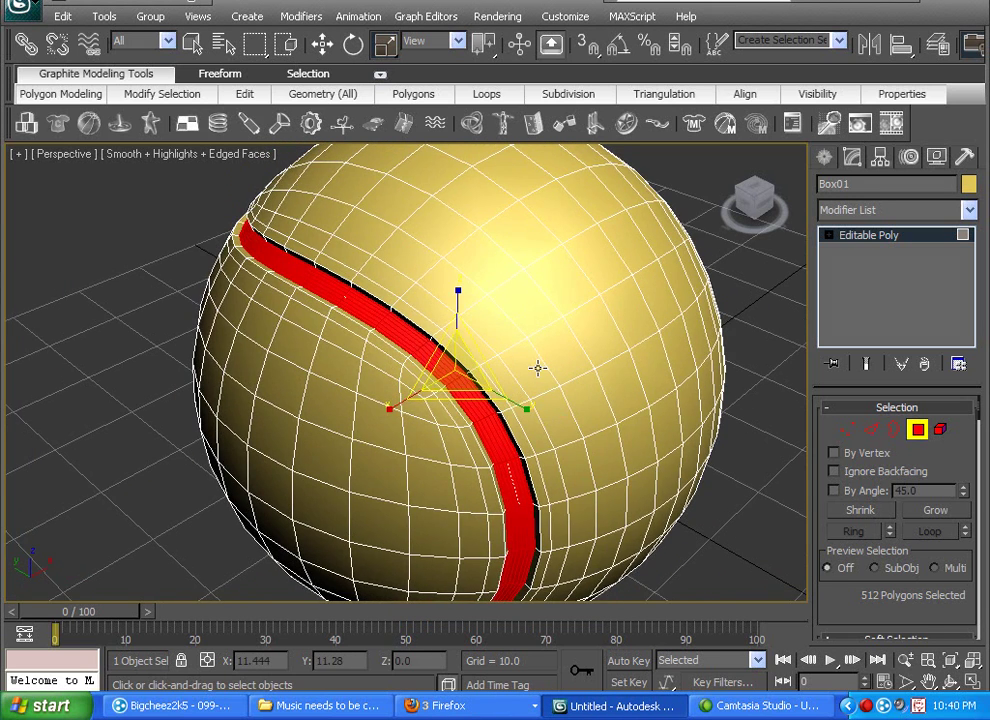
{"action": "scroll", "coordinate": [537, 367], "scroll_direction": "down", "scroll_amount": 3}
{"action": "scroll", "coordinate": [537, 367], "scroll_direction": "up", "scroll_amount": 3}
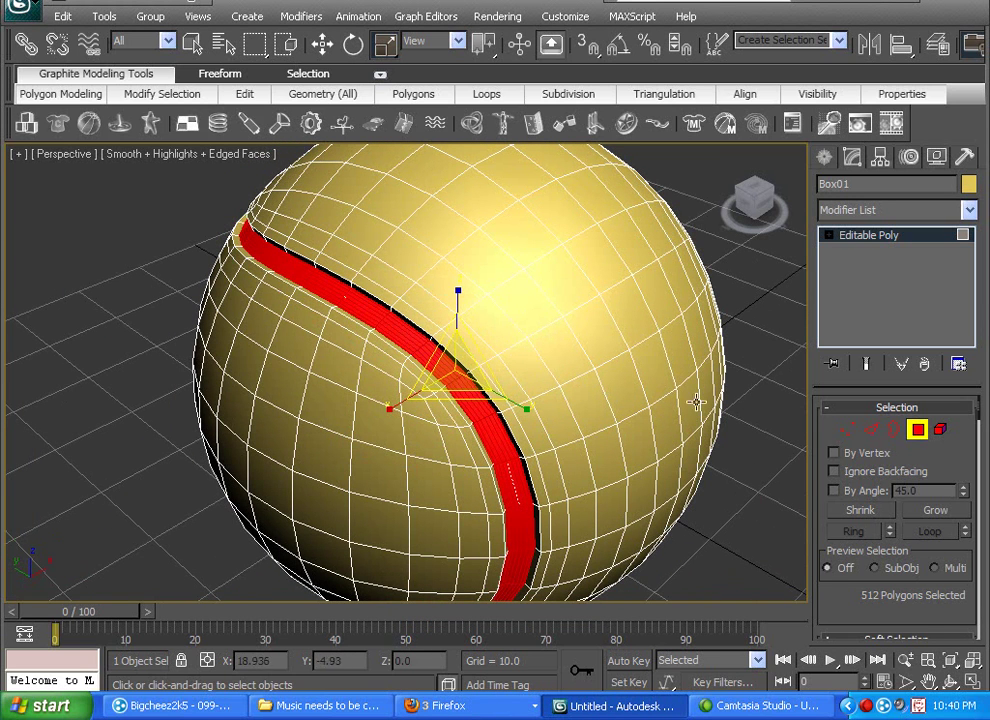
{"action": "left_click", "coordinate": [918, 430]}
{"action": "middle_click_drag", "start_coordinate": [584, 411], "coordinate": [553, 349]}
{"action": "scroll", "coordinate": [555, 348], "scroll_direction": "down", "scroll_amount": 3}
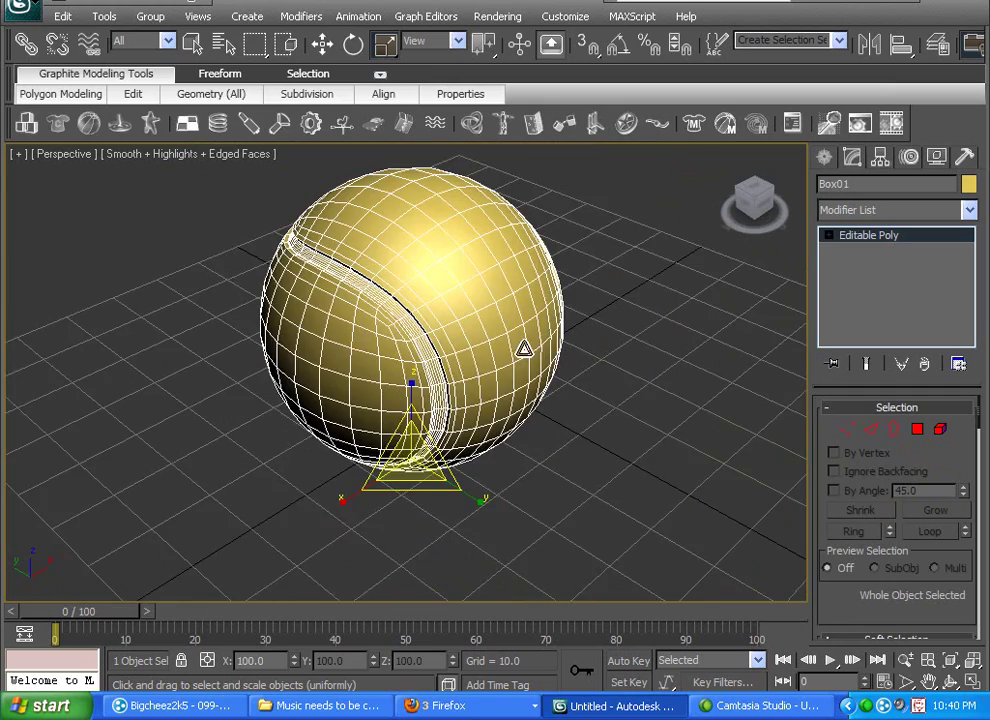
{"action": "scroll", "coordinate": [505, 345], "scroll_direction": "down", "scroll_amount": 2}
{"action": "scroll", "coordinate": [499, 346], "scroll_direction": "up", "scroll_amount": 5}
{"action": "middle_click_drag", "start_coordinate": [513, 320], "coordinate": [519, 362]}
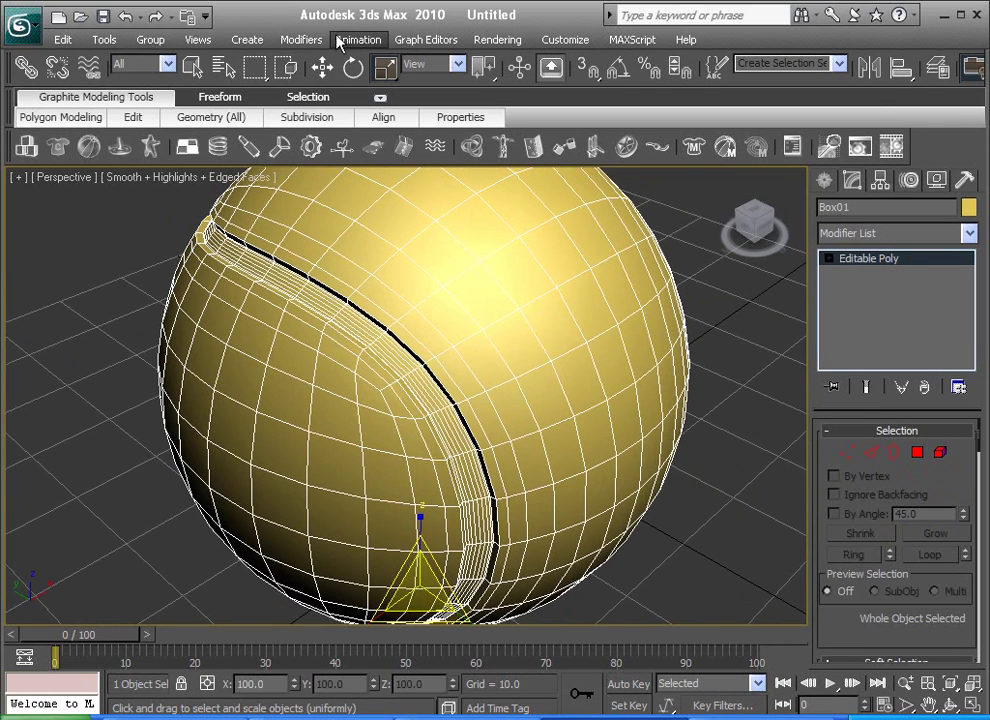
- Apply a TurboSmooth modifier with 1 iteration to the ball and deselect it to view the result
{"action": "left_click", "coordinate": [969, 233]}
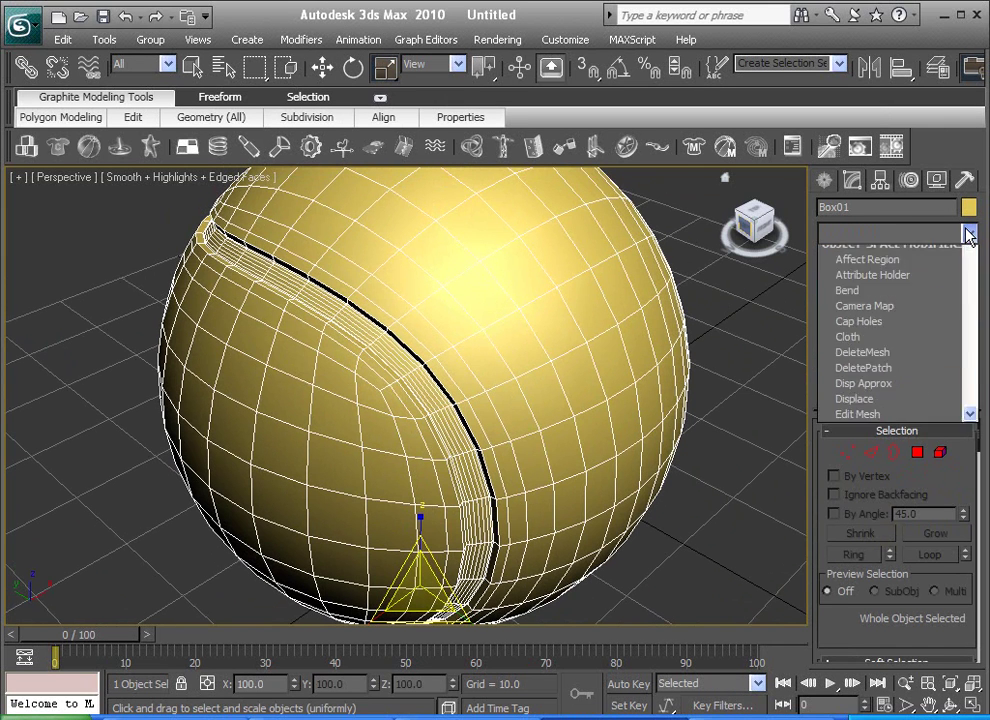
{"action": "left_click_drag", "start_coordinate": [972, 347], "coordinate": [957, 469]}
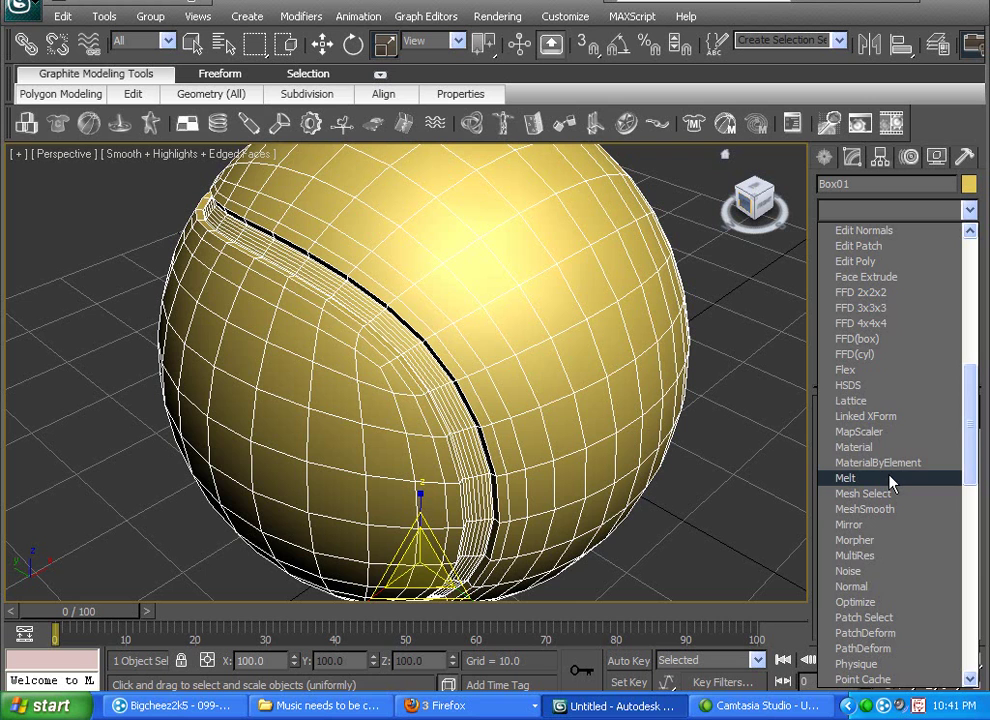
{"action": "key", "text": "t"}
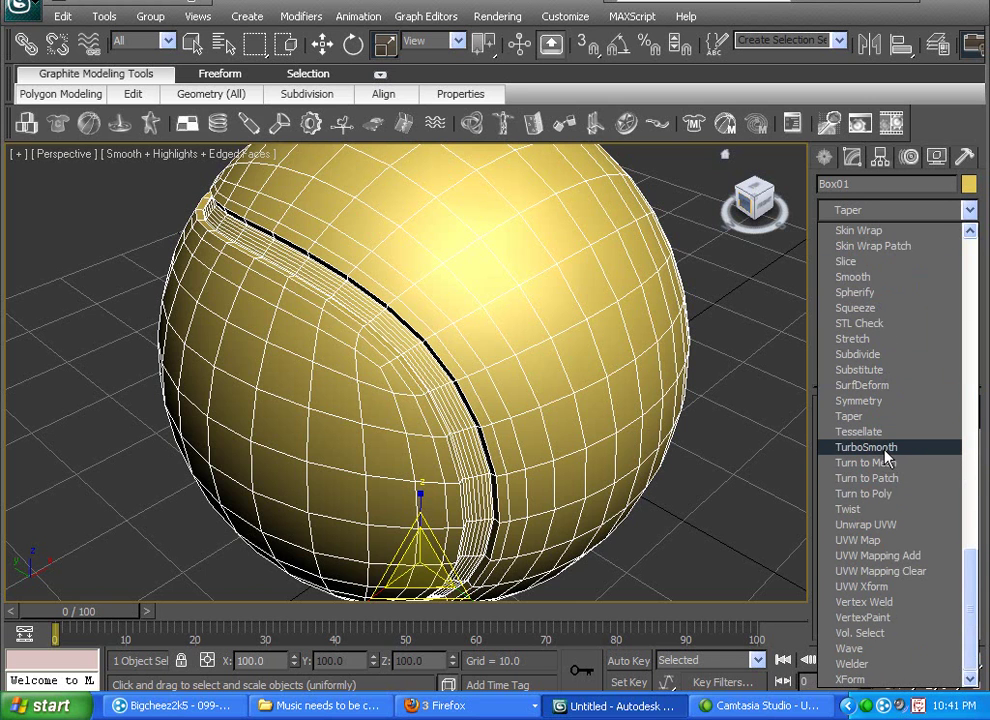
{"action": "left_click", "coordinate": [886, 456]}
{"action": "scroll", "coordinate": [632, 513], "scroll_direction": "up", "scroll_amount": 3}
{"action": "scroll", "coordinate": [632, 425], "scroll_direction": "down", "scroll_amount": 3}
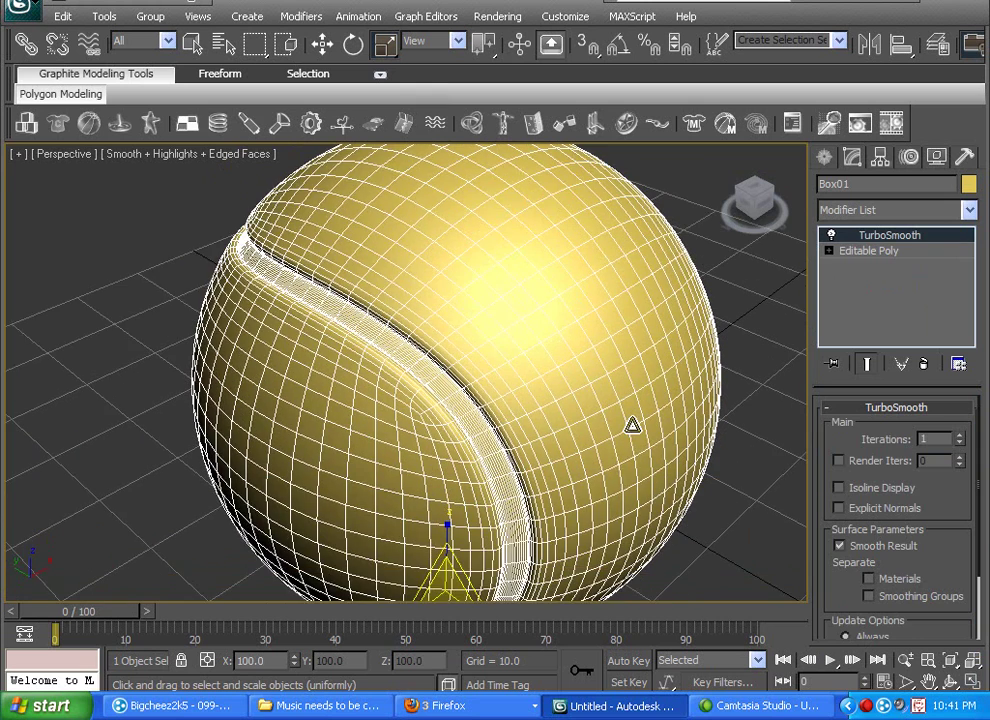
{"action": "scroll", "coordinate": [652, 460], "scroll_direction": "down", "scroll_amount": 4}
{"action": "left_click", "coordinate": [645, 452]}
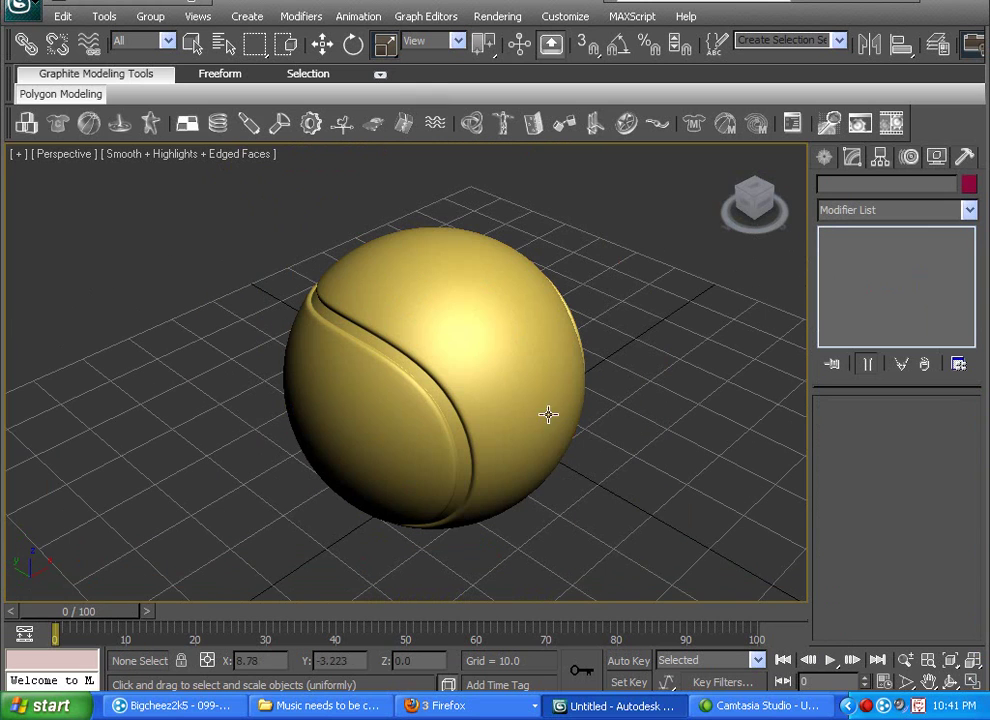
- Turn edged faces back on with F4, select the smoothed ball and reframe the view around it
{"action": "mouse_move", "coordinate": [548, 414]}
{"action": "middle_mouse_down"}
{"action": "mouse_move", "coordinate": [703, 380]}
{"action": "mouse_move", "coordinate": [597, 360]}
{"action": "mouse_move", "coordinate": [331, 356]}
{"action": "mouse_move", "coordinate": [442, 347]}
{"action": "mouse_move", "coordinate": [502, 393]}
{"action": "mouse_move", "coordinate": [533, 384]}
{"action": "mouse_move", "coordinate": [545, 400]}
{"action": "middle_mouse_up"}
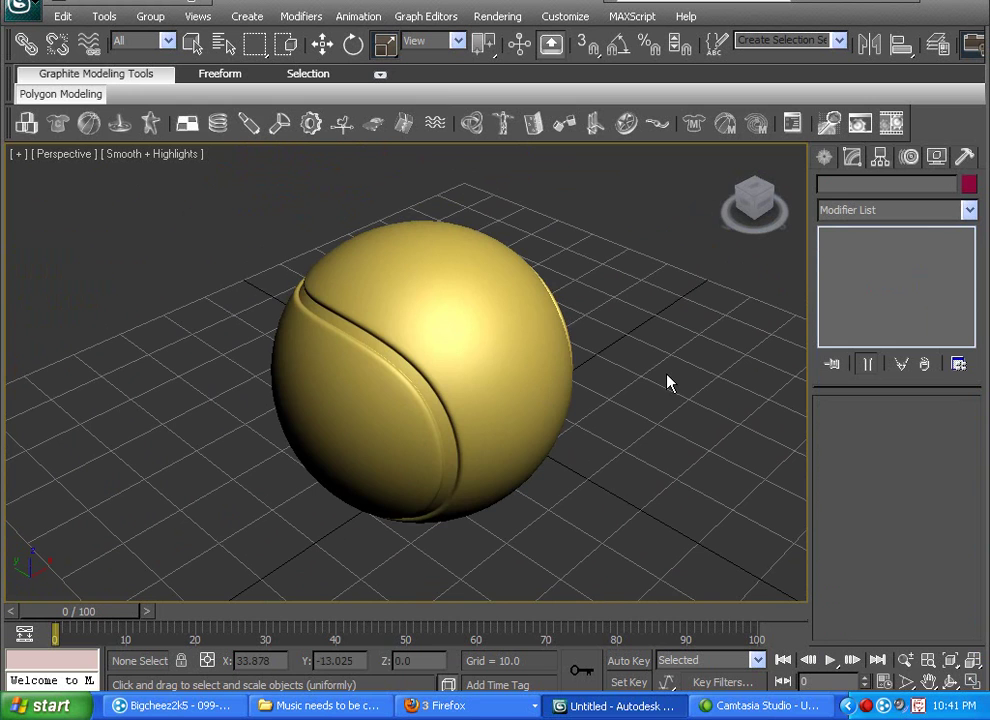
{"action": "key", "text": "F4"}
{"action": "left_click", "coordinate": [480, 364]}
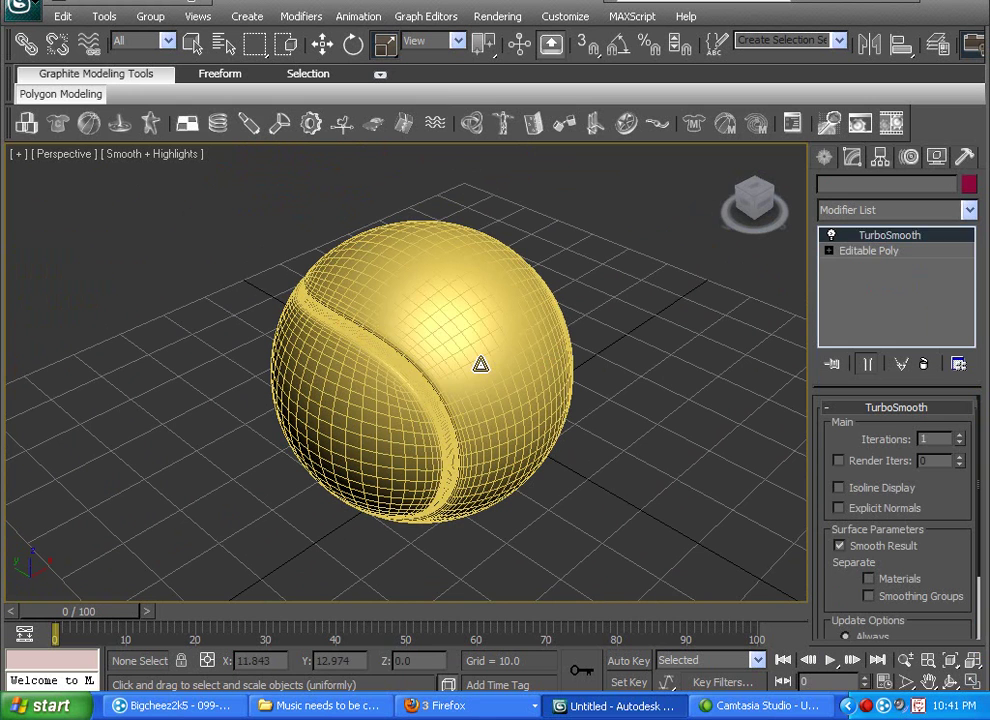
{"action": "middle_click_drag", "start_coordinate": [605, 435], "coordinate": [608, 427]}
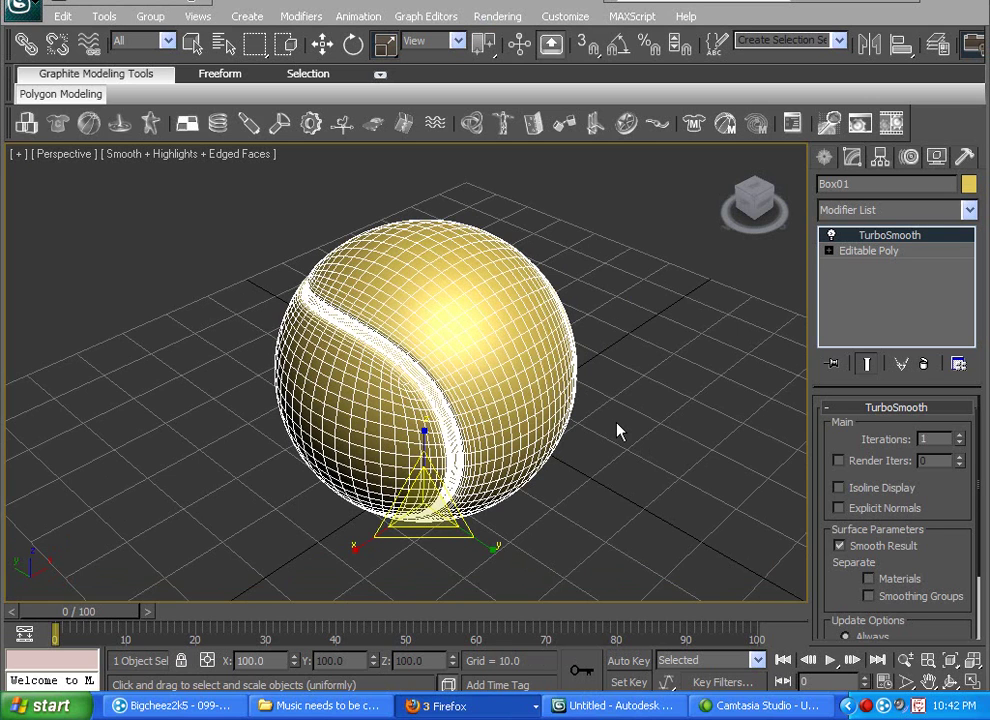
{"action": "middle_click_drag", "start_coordinate": [603, 393], "coordinate": [588, 411]}
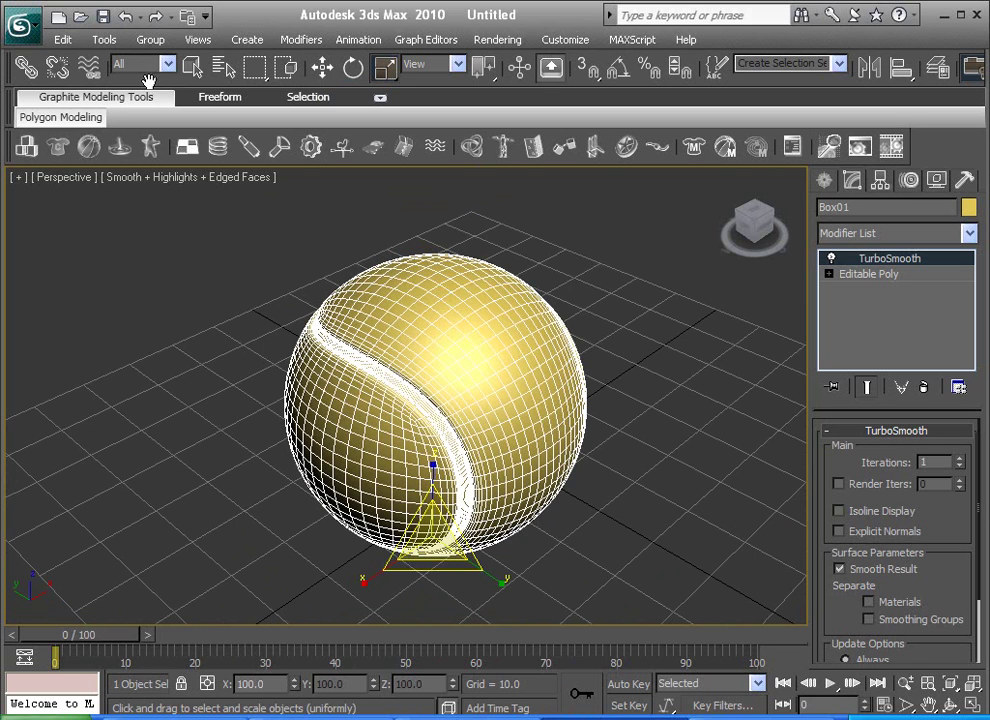
{"action": "left_click", "coordinate": [105, 40]}
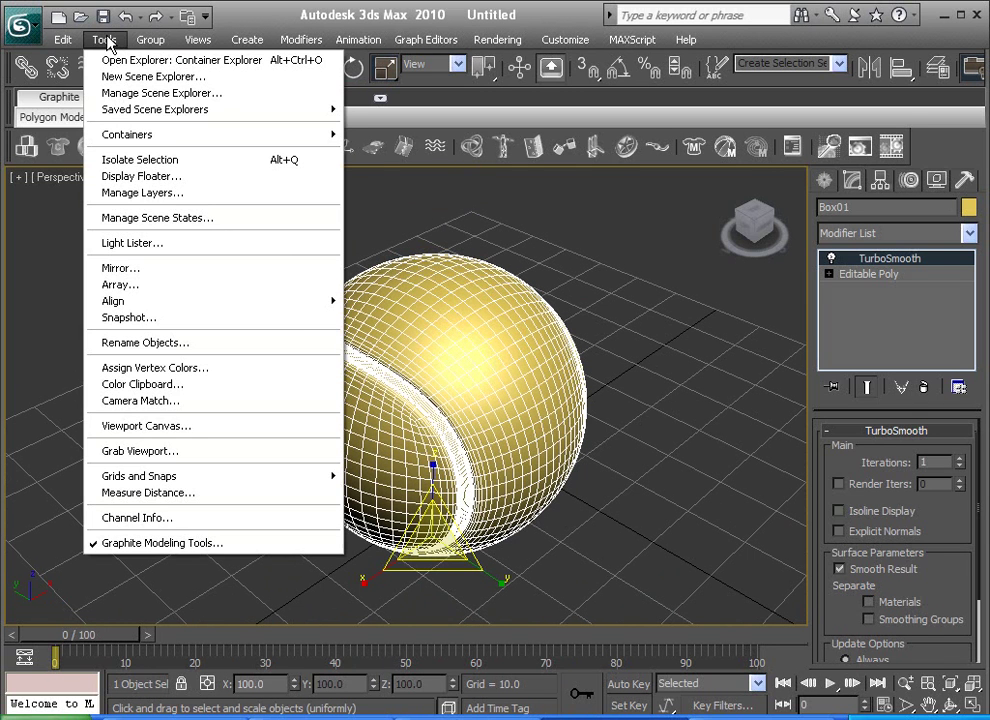
{"action": "left_click", "coordinate": [105, 40]}
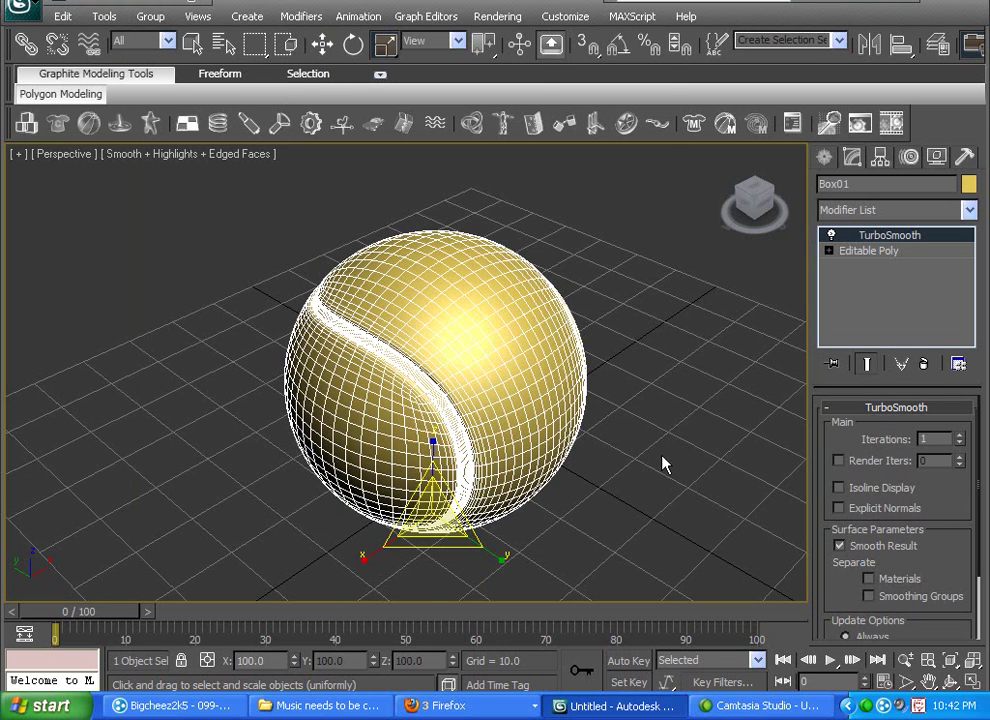
- Open the Material Editor and convert the first slot to Multi/Sub-Object, discarding the old material
{"action": "key", "text": "m"}
{"action": "left_click_drag", "start_coordinate": [530, 72], "coordinate": [477, 61]}
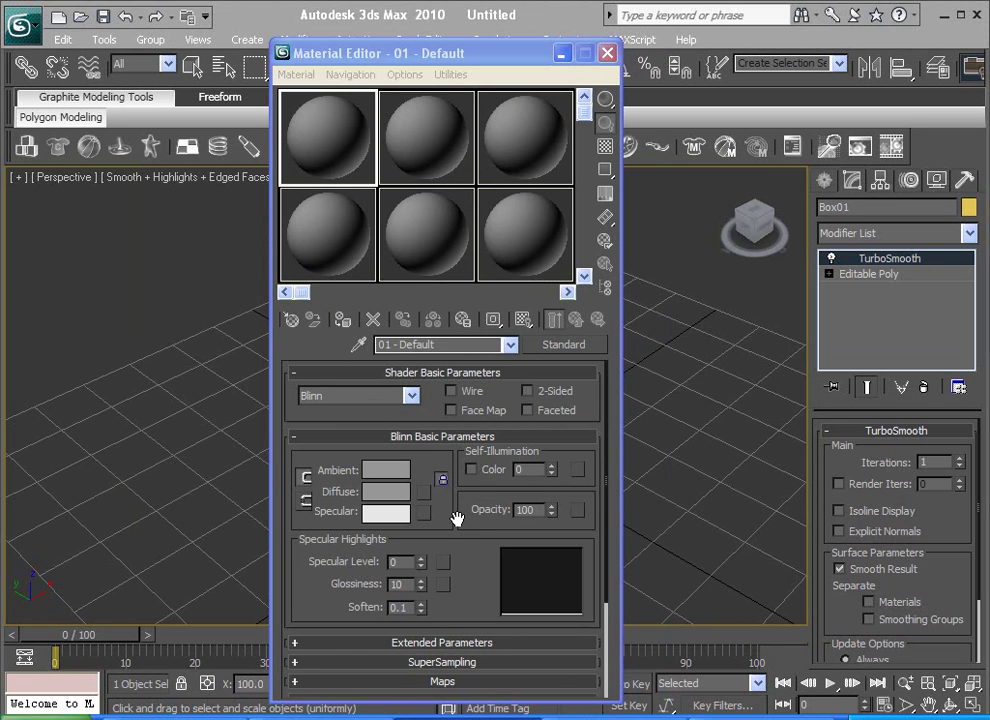
{"action": "left_click", "coordinate": [552, 344]}
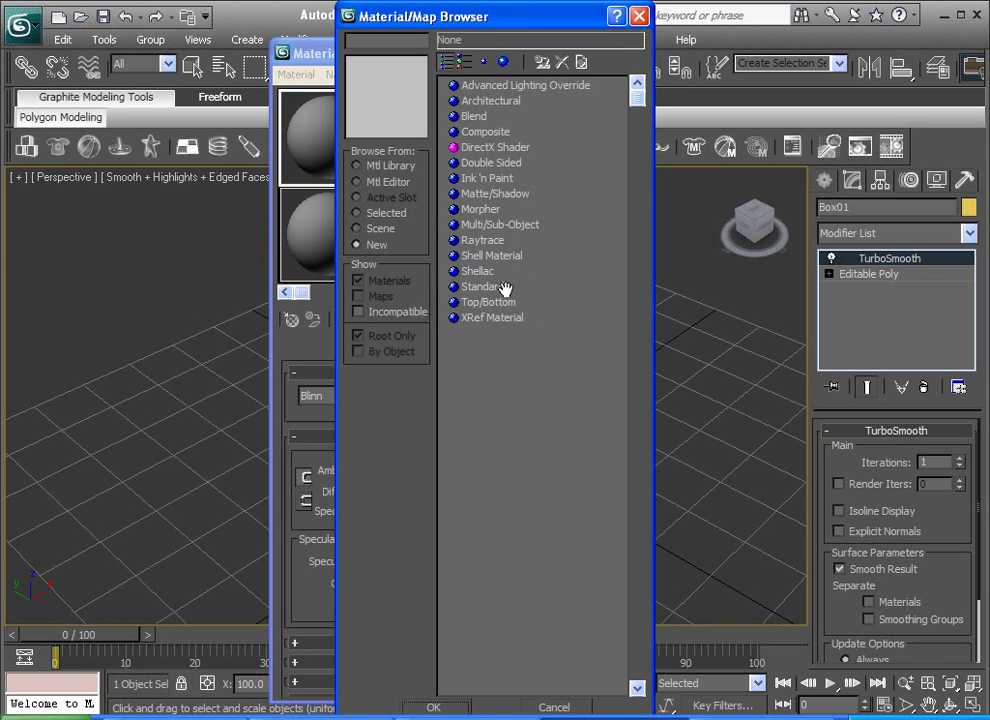
{"action": "double_click", "coordinate": [487, 225]}
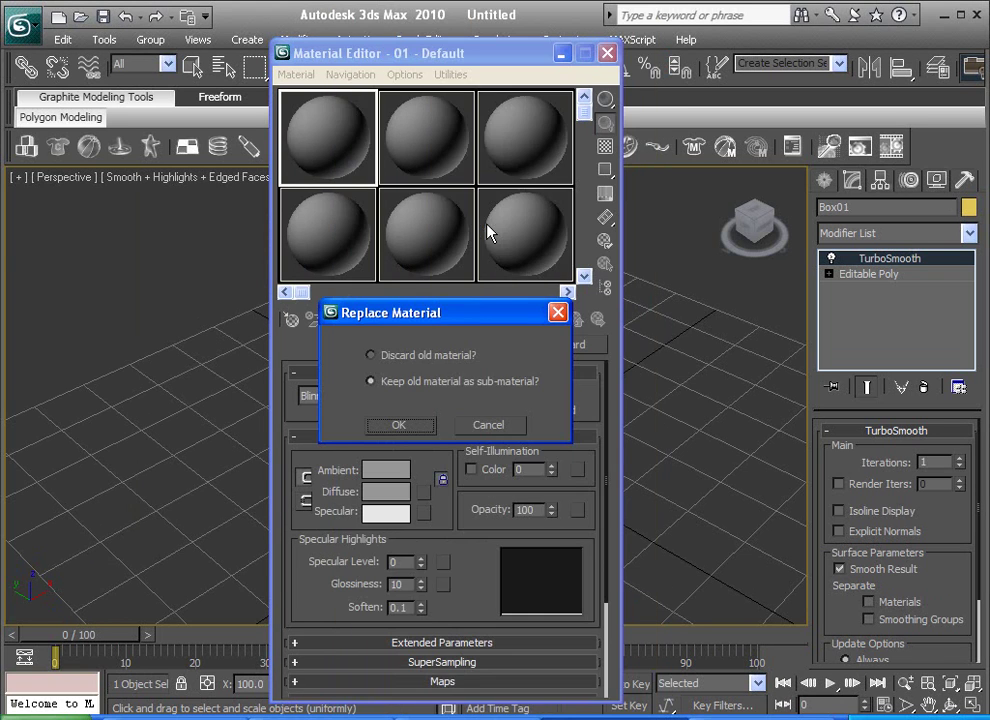
{"action": "left_click", "coordinate": [380, 356]}
{"action": "left_click", "coordinate": [399, 424]}
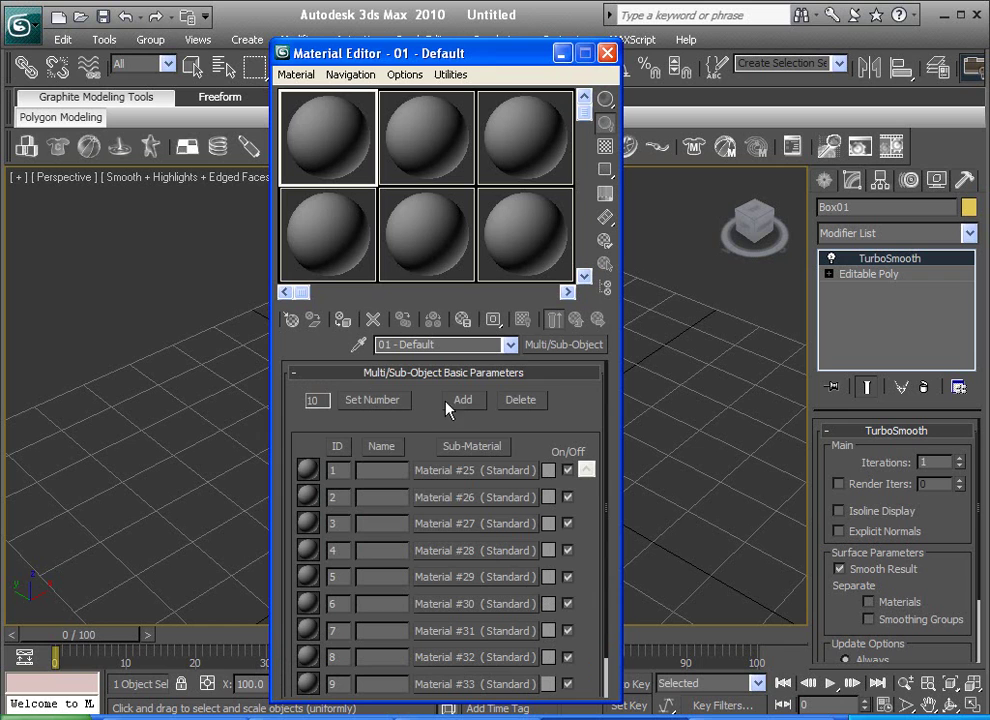
{"action": "left_click", "coordinate": [395, 404]}
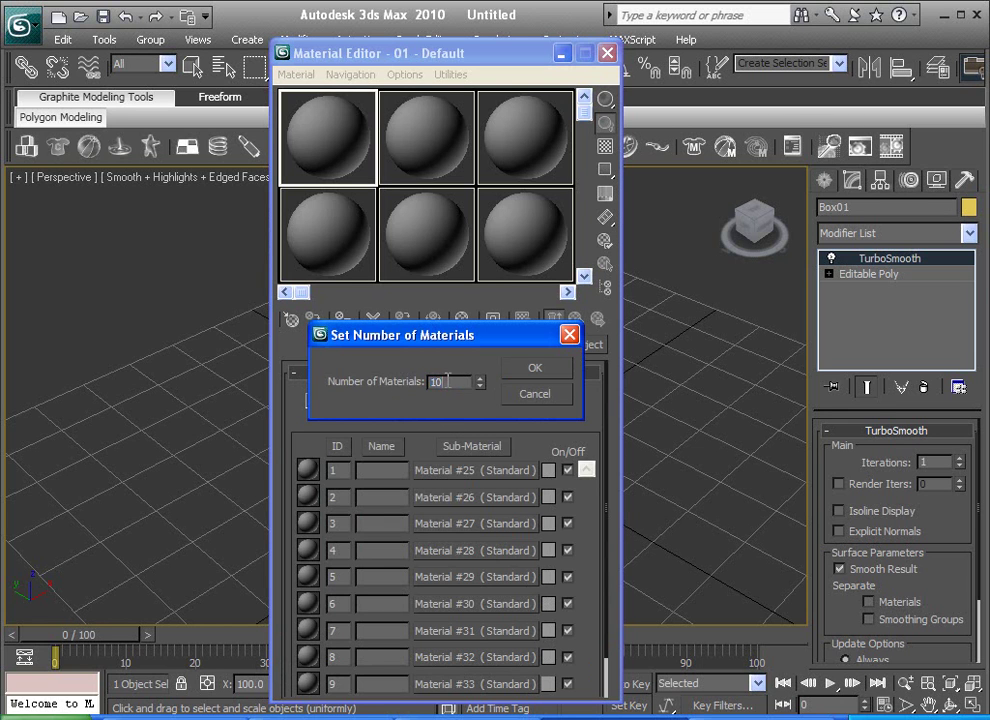
- Set the sub-material count to 2 and give Material #25 a saturated yellow-green colour
{"action": "type", "text": "2"}
{"action": "left_click", "coordinate": [536, 369]}
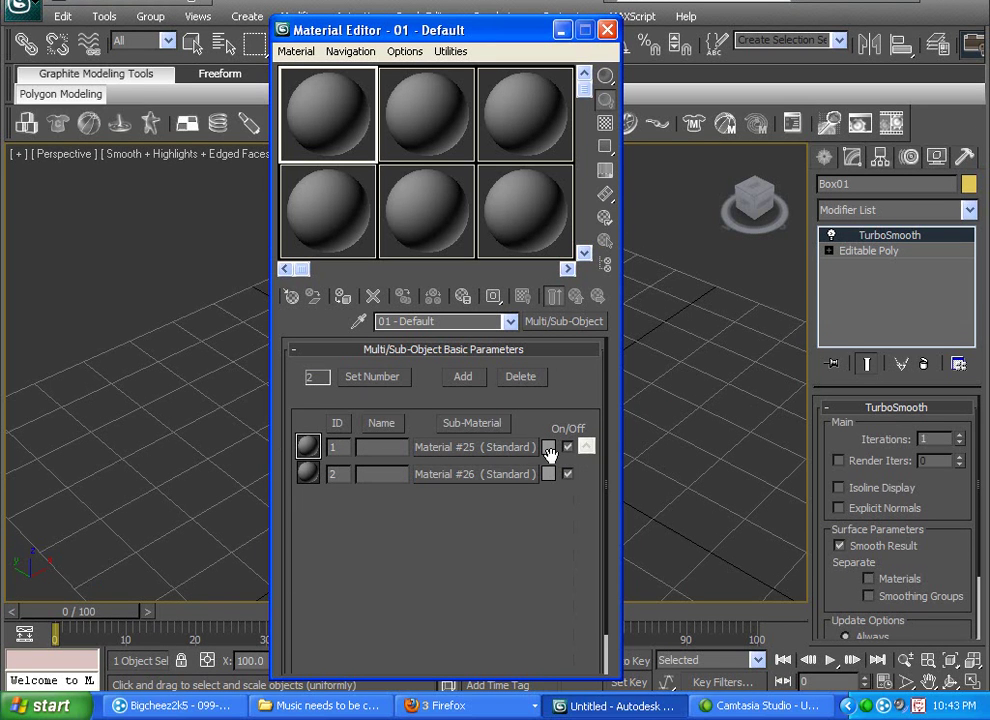
{"action": "left_click", "coordinate": [549, 449]}
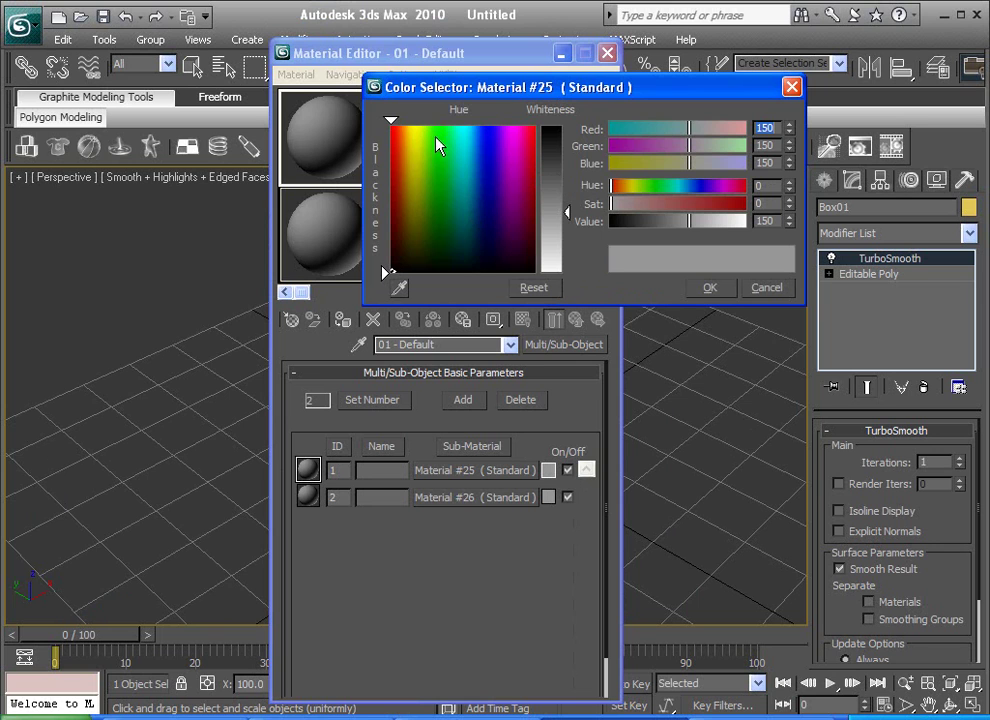
{"action": "mouse_move", "coordinate": [416, 152]}
{"action": "left_mouse_down"}
{"action": "mouse_move", "coordinate": [410, 125]}
{"action": "mouse_move", "coordinate": [420, 124]}
{"action": "left_mouse_up"}
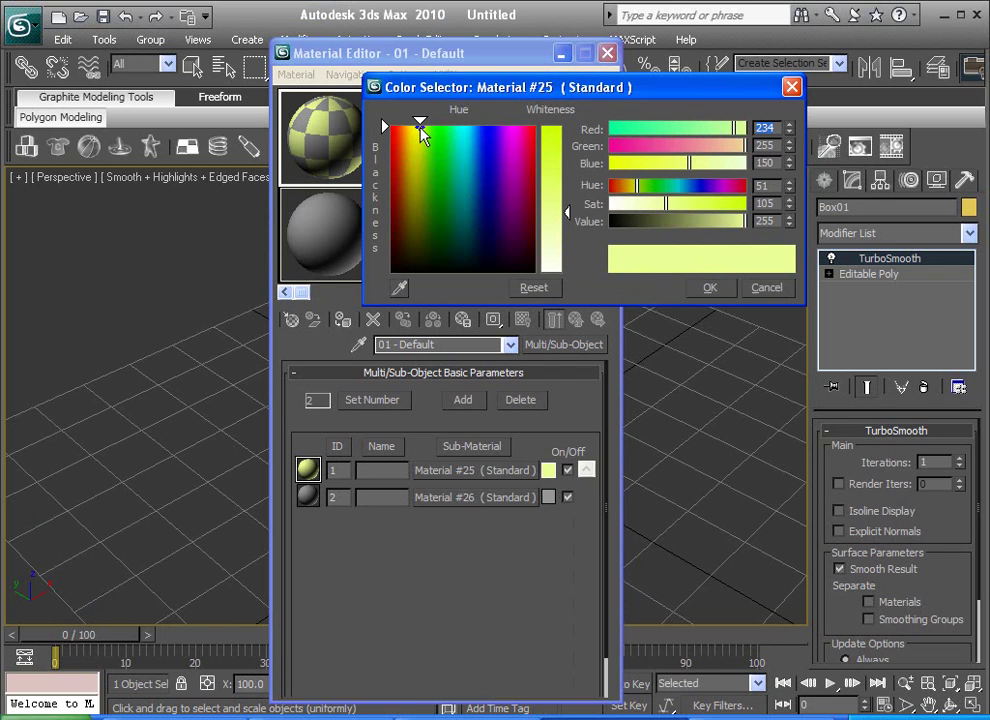
{"action": "left_click_drag", "start_coordinate": [420, 125], "coordinate": [424, 126]}
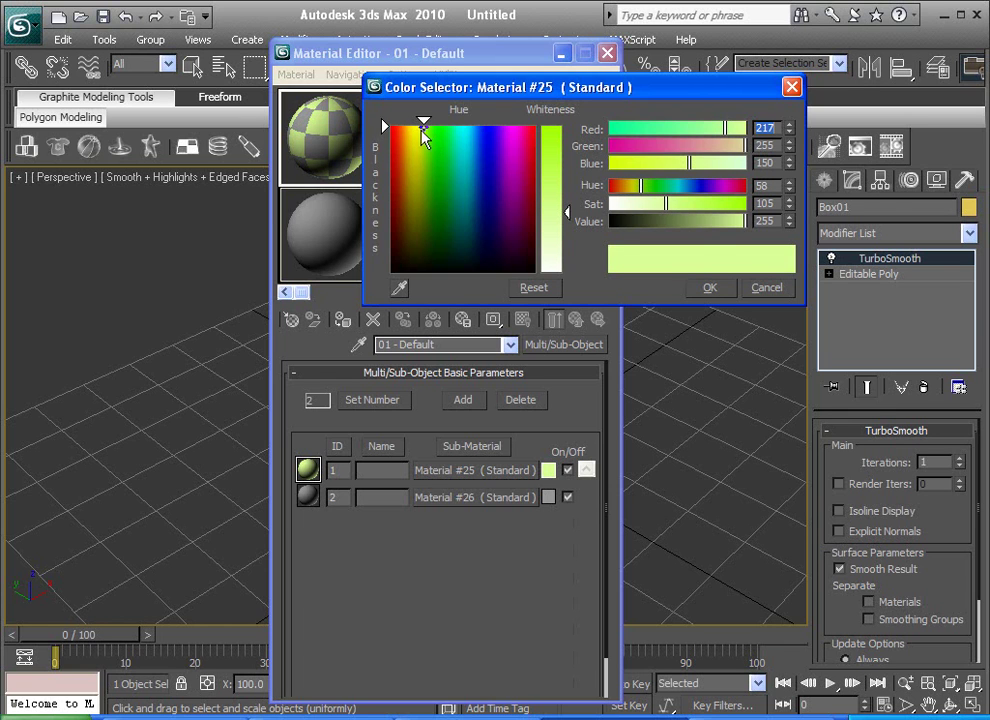
{"action": "mouse_move", "coordinate": [575, 210]}
{"action": "left_mouse_down"}
{"action": "mouse_move", "coordinate": [575, 200]}
{"action": "mouse_move", "coordinate": [566, 205]}
{"action": "left_mouse_up"}
{"action": "left_click", "coordinate": [710, 288]}
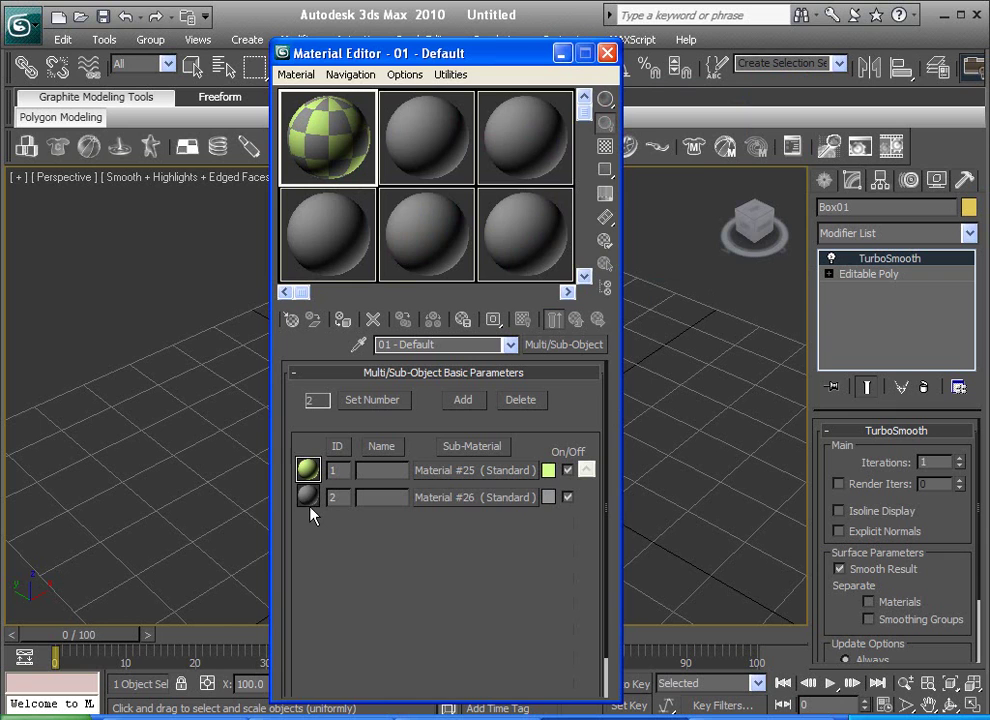
- Make Material #26 pure white with Whiteness at 255
{"action": "left_click", "coordinate": [548, 497]}
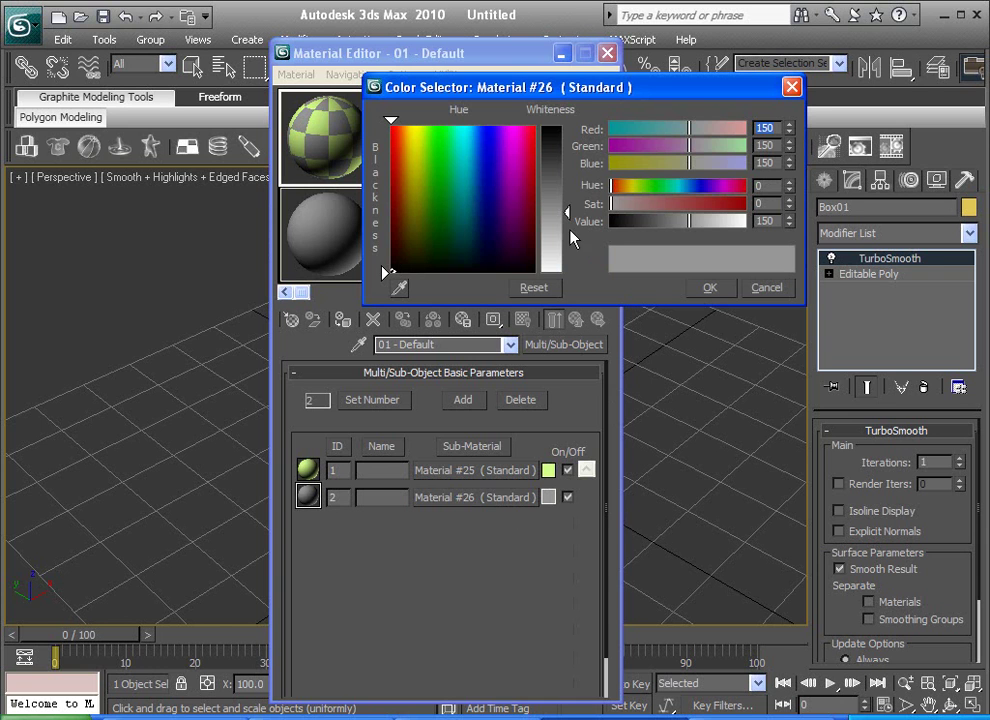
{"action": "left_click_drag", "start_coordinate": [570, 236], "coordinate": [567, 280]}
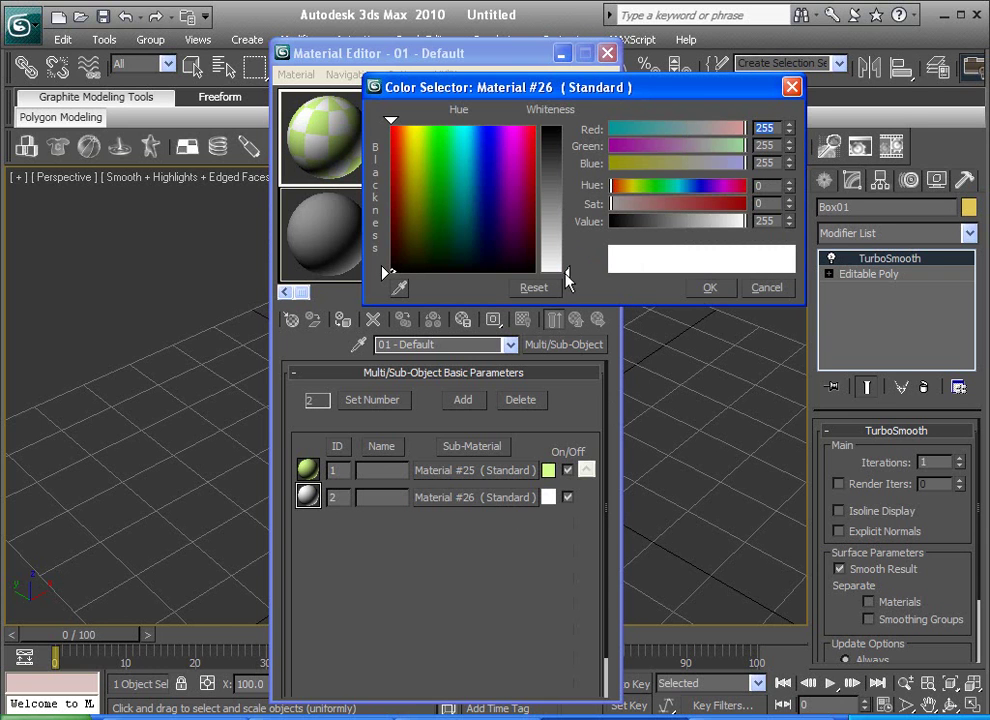
{"action": "left_click", "coordinate": [706, 288]}
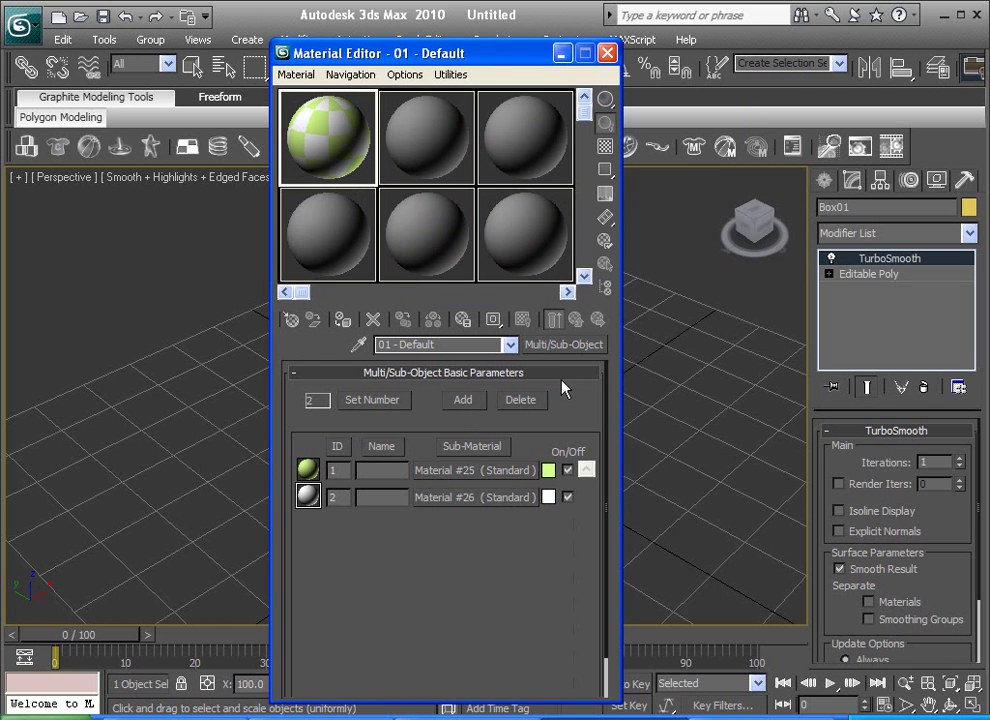
- Push Material #25's colour to full saturation (255) and shift its hue toward yellow
{"action": "left_click_drag", "start_coordinate": [516, 58], "coordinate": [236, 25]}
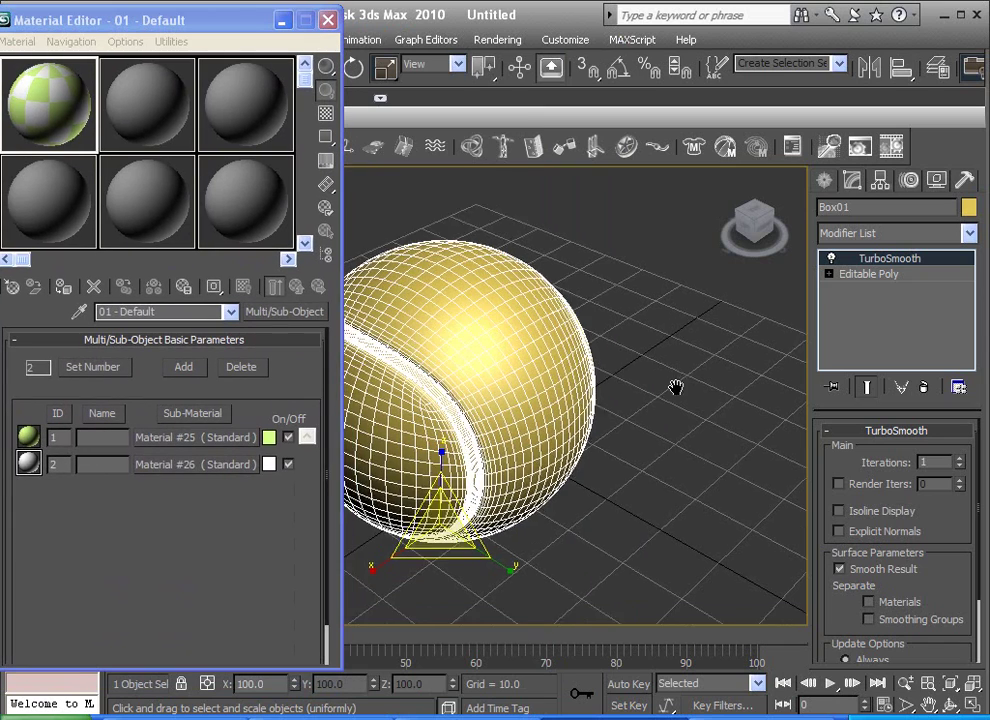
{"action": "middle_click_drag", "start_coordinate": [676, 391], "coordinate": [713, 406]}
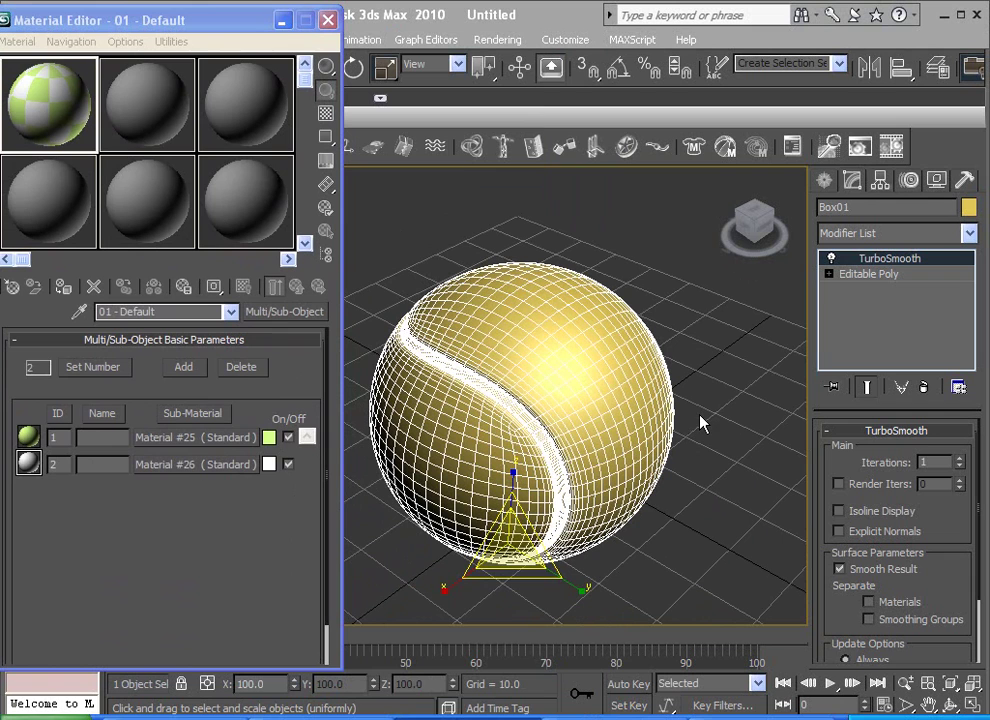
{"action": "left_click", "coordinate": [269, 439]}
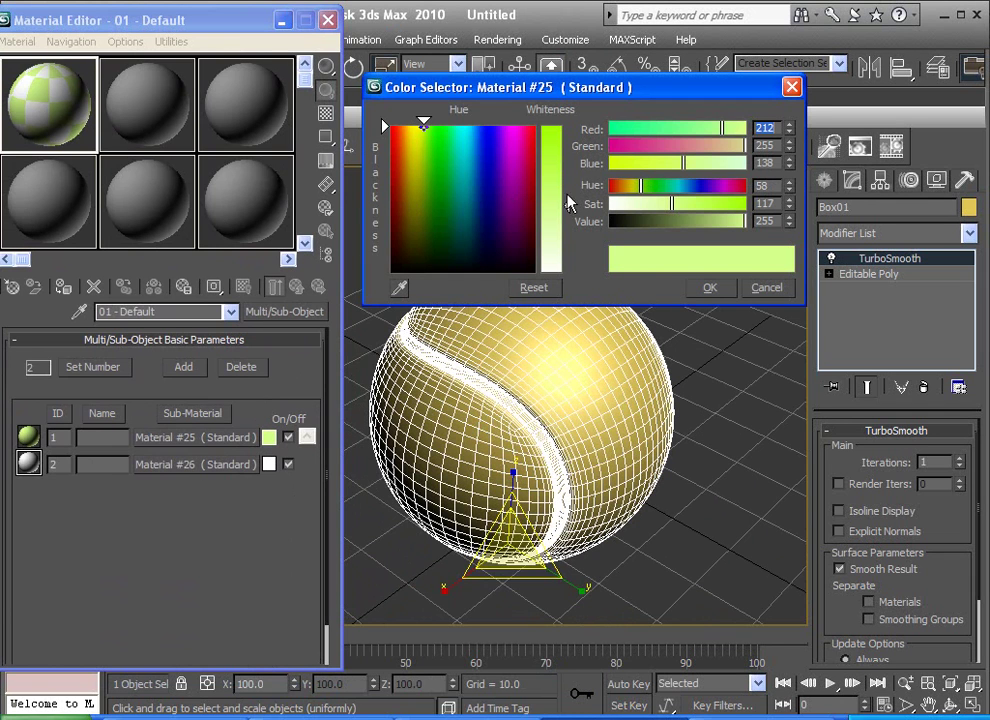
{"action": "left_click_drag", "start_coordinate": [567, 203], "coordinate": [567, 126]}
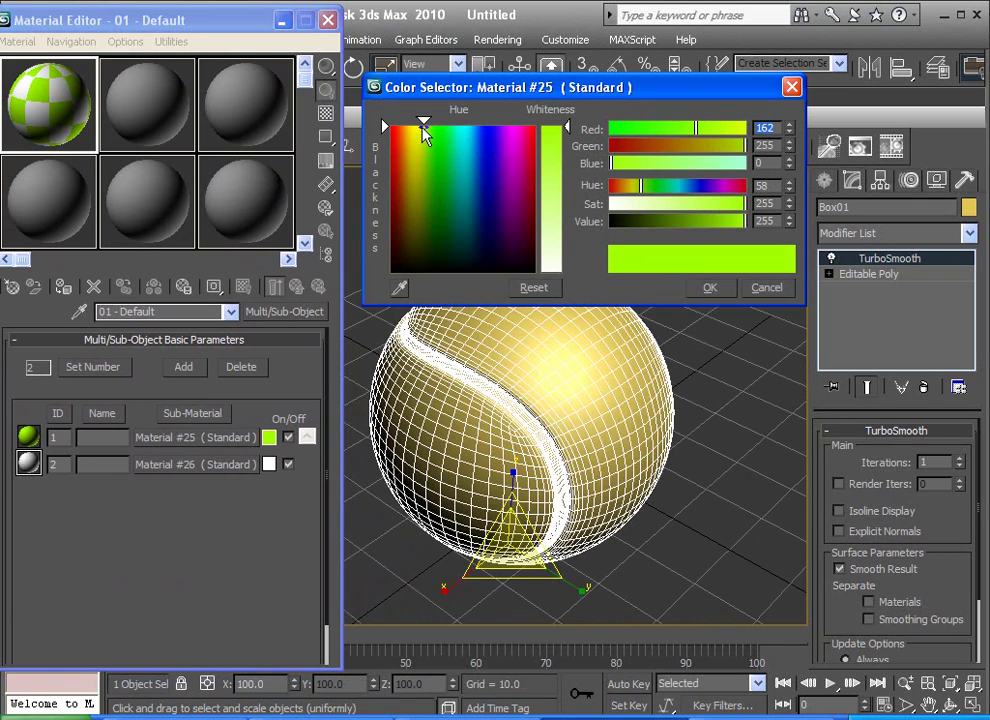
{"action": "left_click_drag", "start_coordinate": [421, 133], "coordinate": [418, 124]}
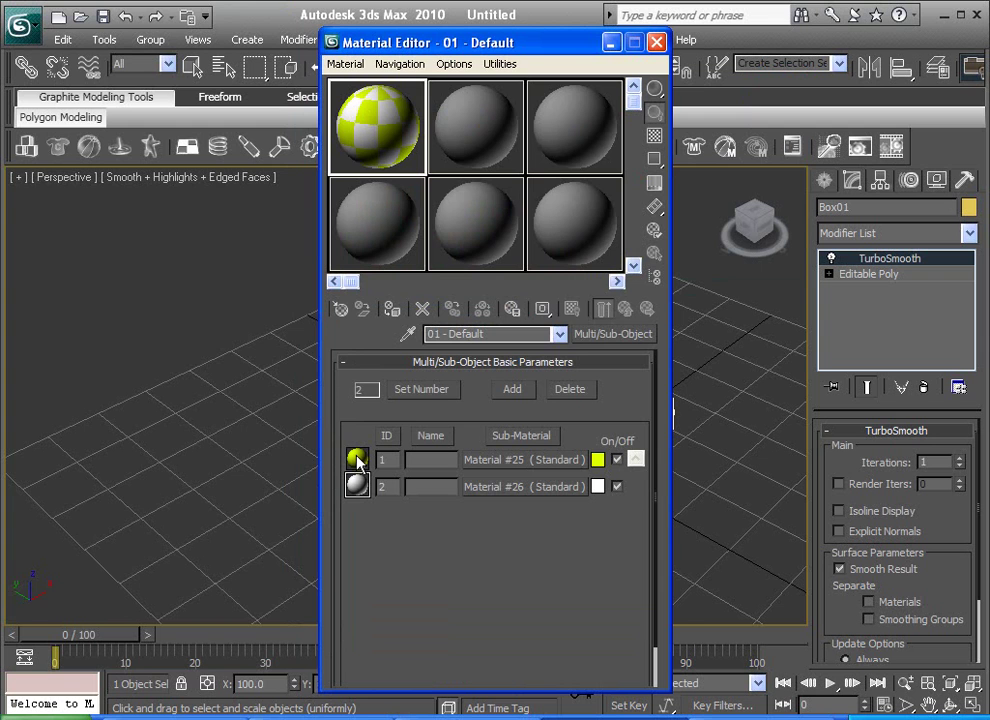
{"action": "left_click_drag", "start_coordinate": [524, 42], "coordinate": [210, 33]}
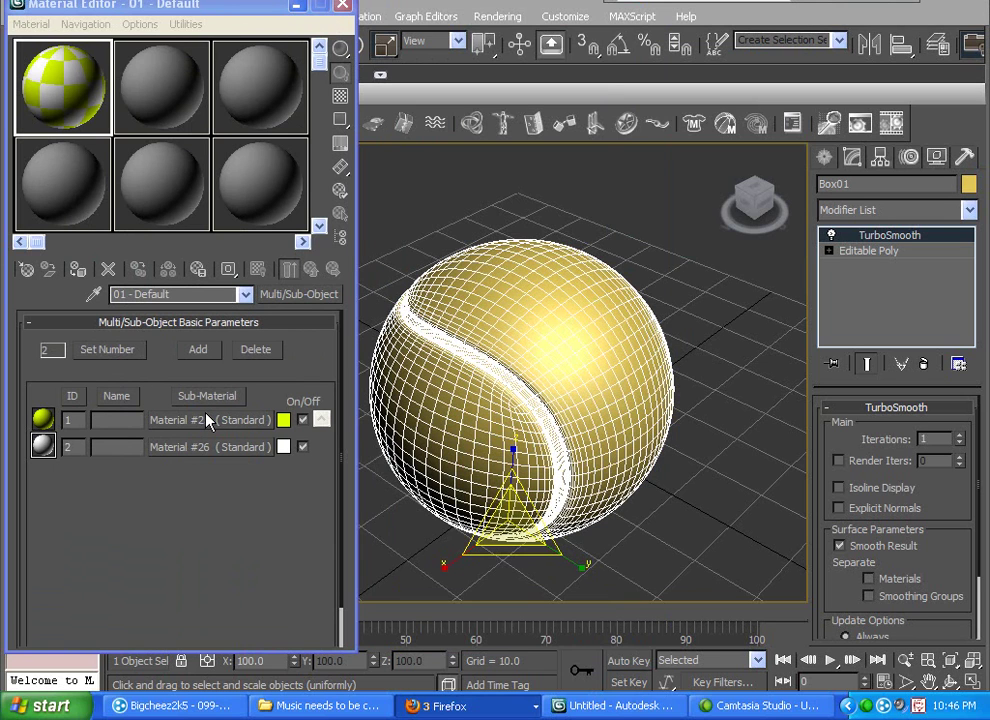
- Open Material #25, expand its Maps rollout and set the Bump amount to 100
{"action": "left_click", "coordinate": [207, 421]}
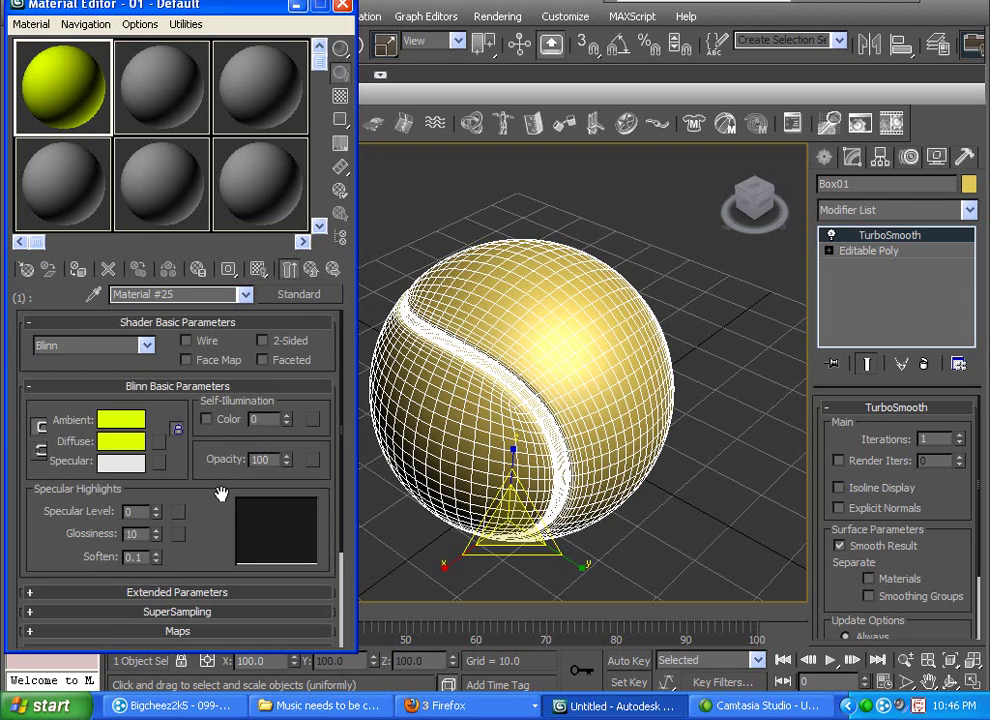
{"action": "left_click_drag", "start_coordinate": [214, 512], "coordinate": [210, 378]}
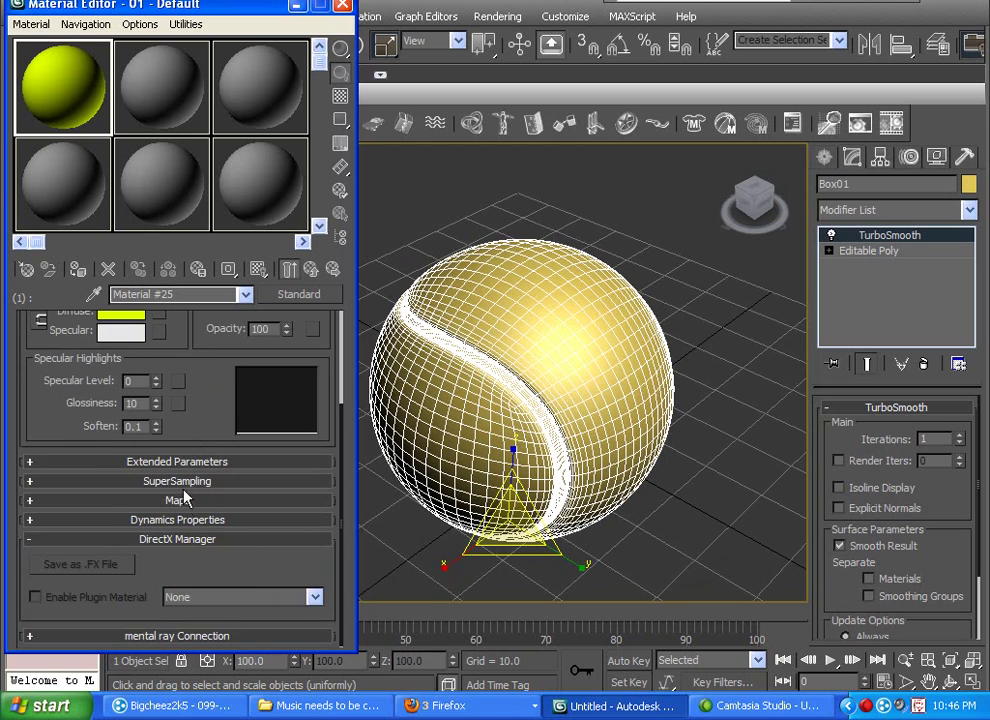
{"action": "left_click", "coordinate": [180, 500]}
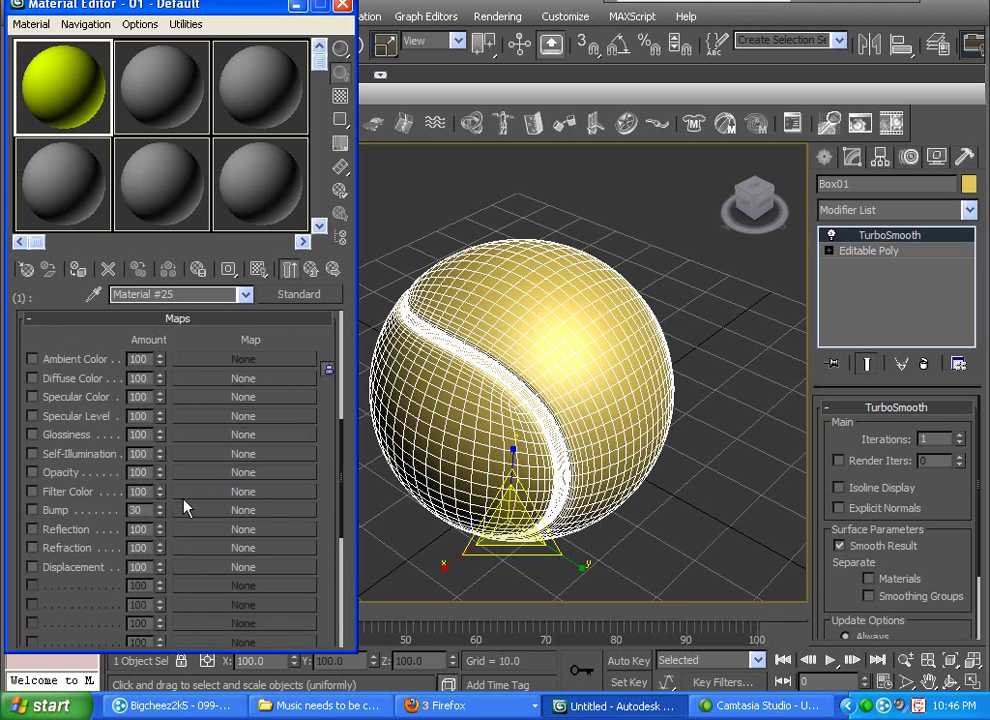
{"action": "double_click", "coordinate": [140, 509]}
{"action": "type", "text": "100"}
- Assign a Fractal Noise map with Size 0.1 to the Bump slot
{"action": "left_click", "coordinate": [222, 511]}
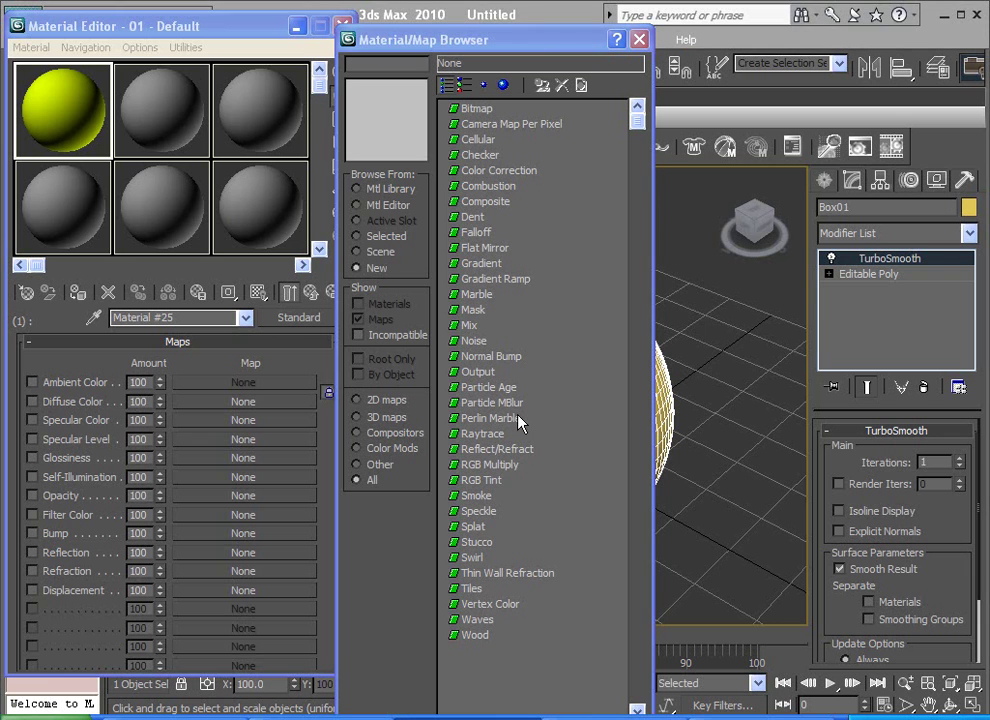
{"action": "double_click", "coordinate": [474, 341]}
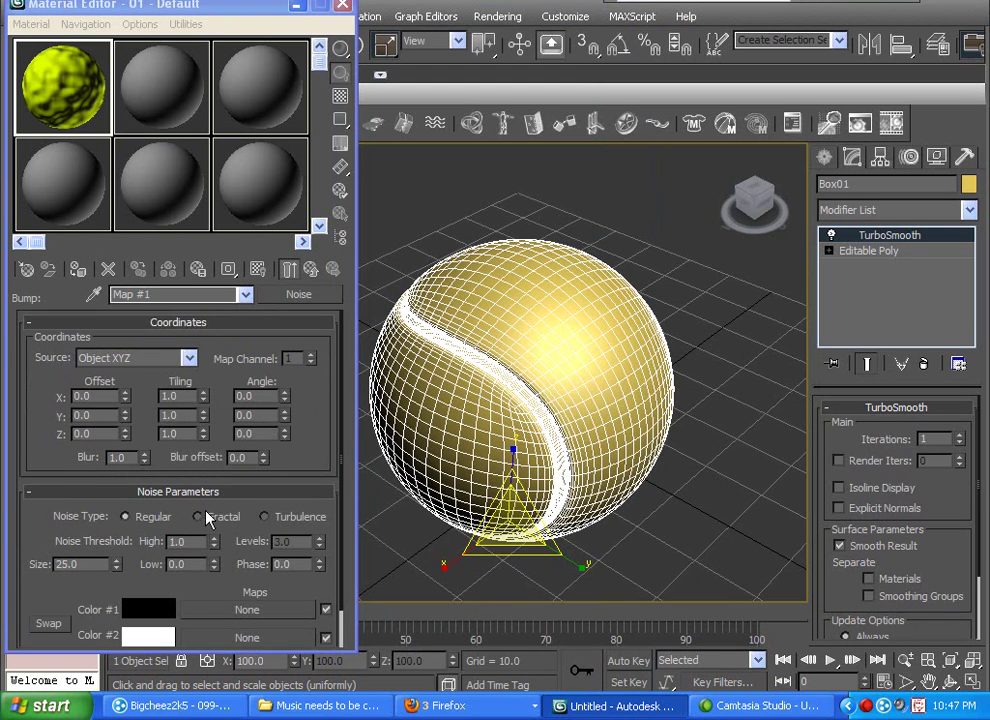
{"action": "left_click", "coordinate": [197, 517]}
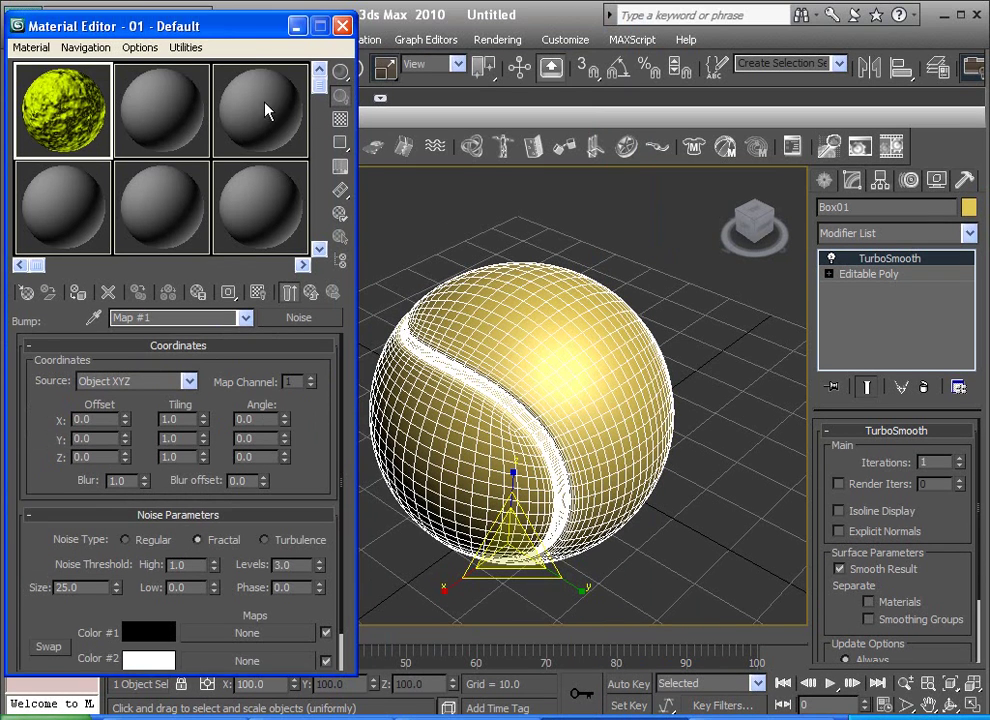
{"action": "left_click_drag", "start_coordinate": [248, 14], "coordinate": [252, 20]}
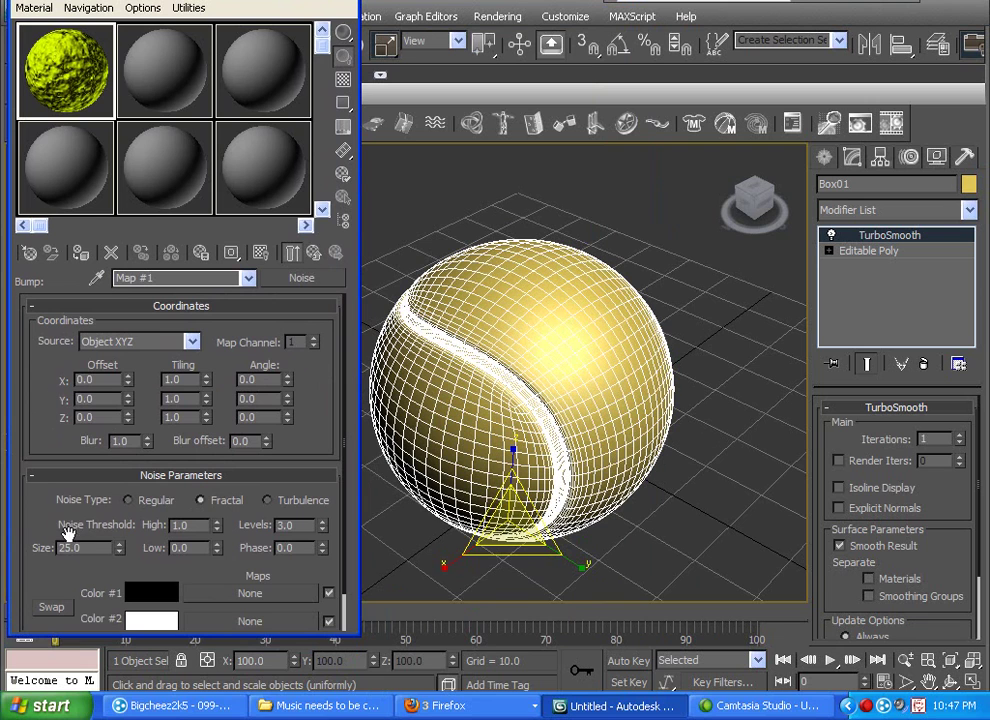
{"action": "double_click", "coordinate": [64, 572]}
{"action": "type", "text": "0.1"}
{"action": "key", "text": "Return"}
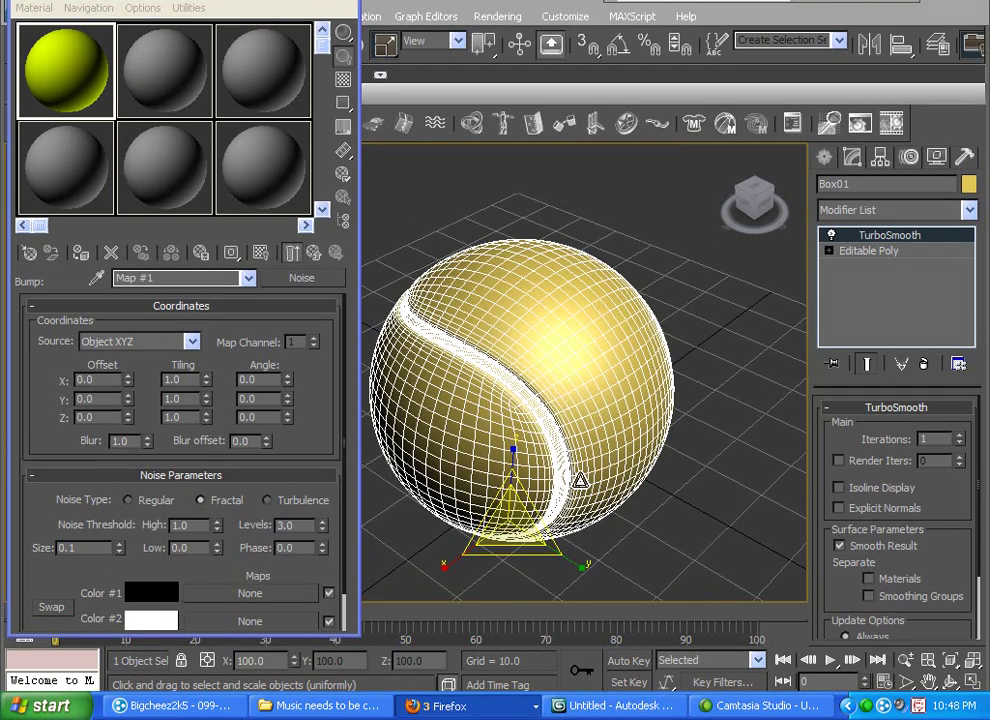
{"action": "middle_click_drag", "start_coordinate": [581, 480], "coordinate": [610, 468]}
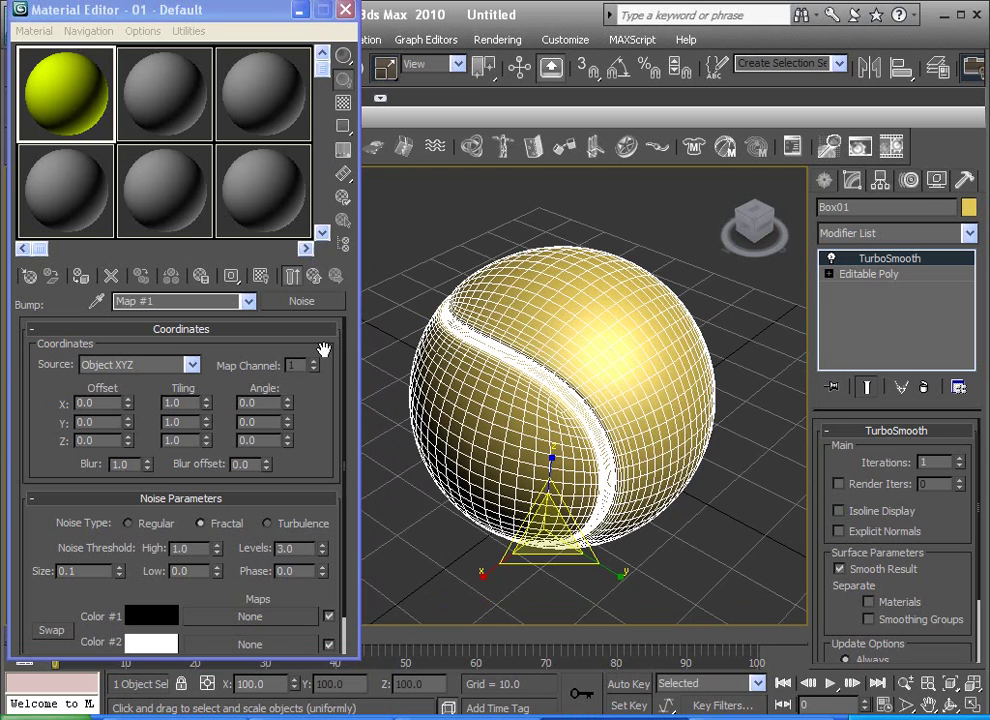
- Go up two levels to the Multi/Sub-Object material and frame the ball's seam in the viewport
{"action": "left_click", "coordinate": [314, 277]}
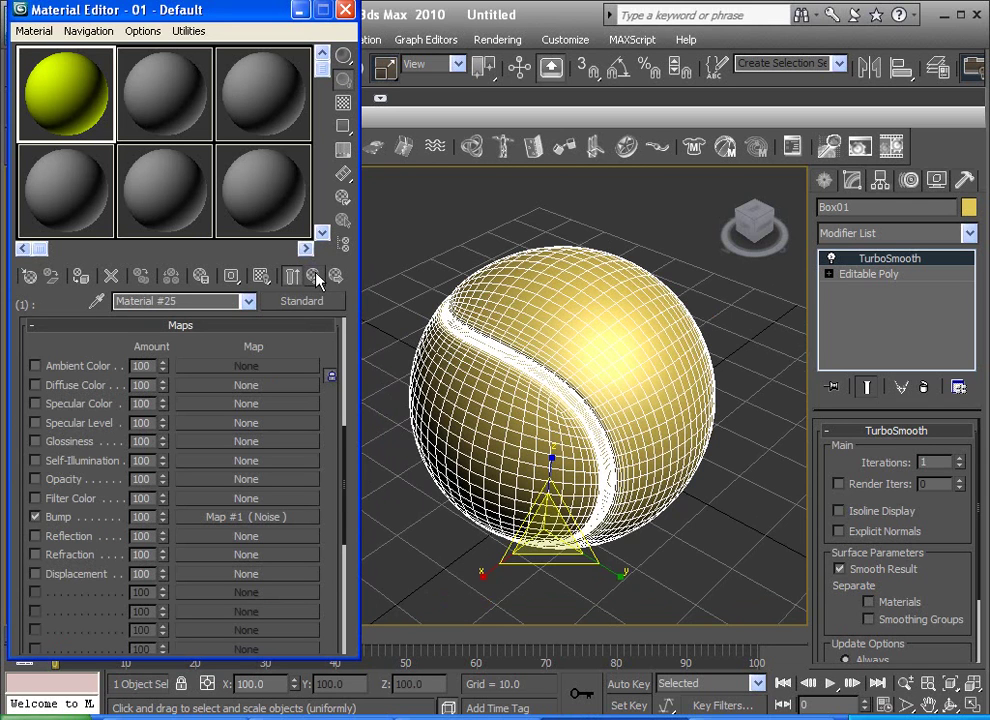
{"action": "left_click", "coordinate": [316, 279]}
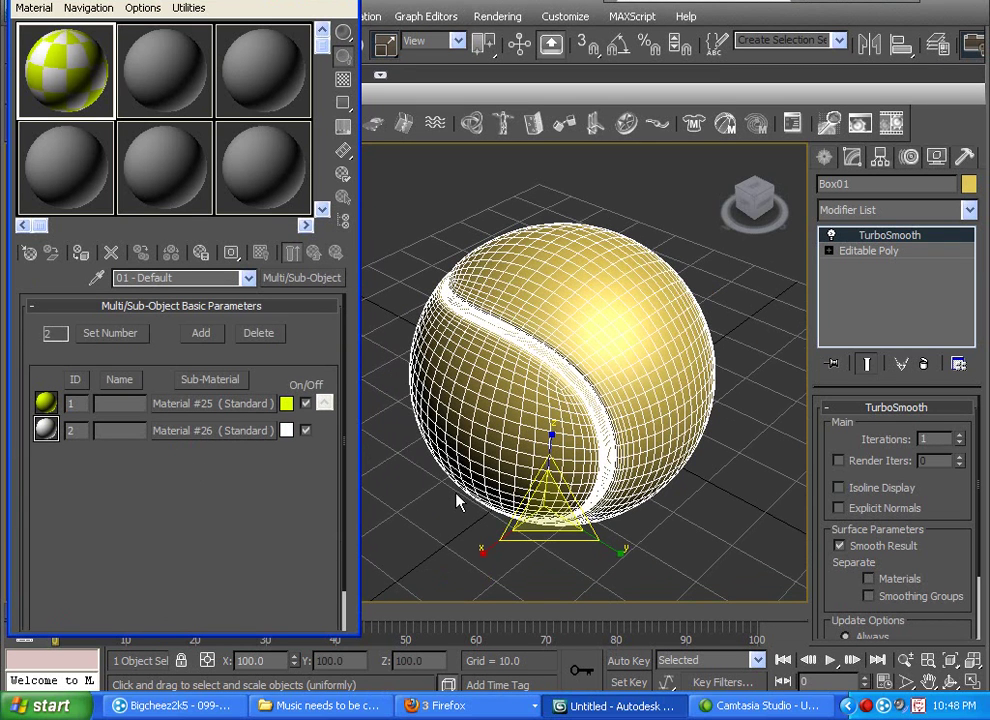
{"action": "middle_click_drag", "start_coordinate": [457, 499], "coordinate": [478, 528]}
{"action": "scroll", "coordinate": [478, 528], "scroll_direction": "up", "scroll_amount": 5}
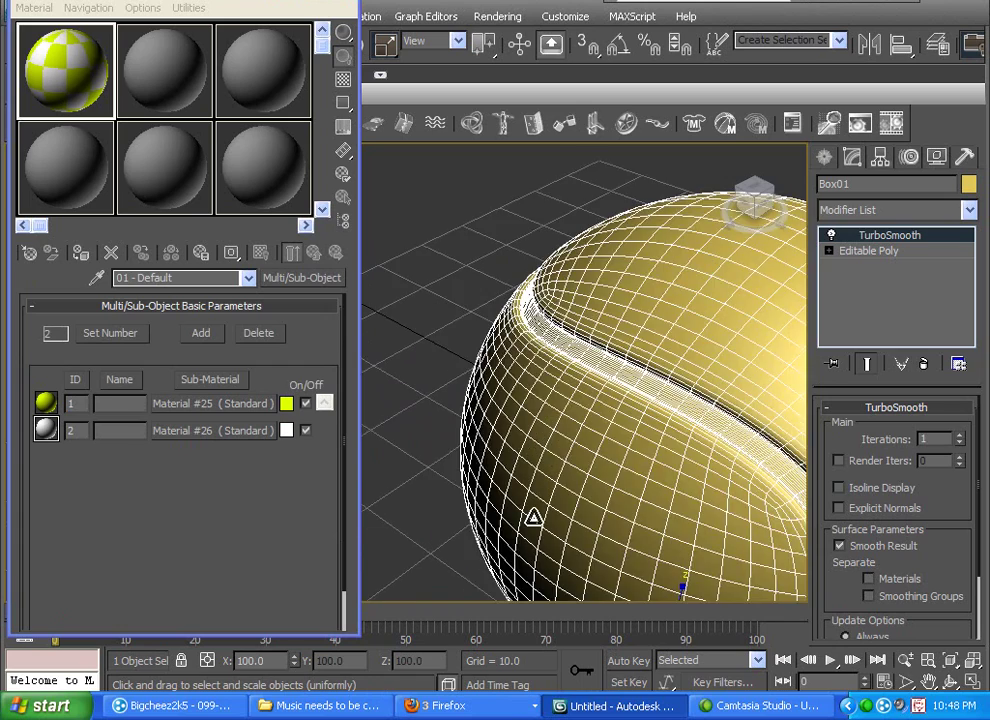
{"action": "middle_click_drag", "start_coordinate": [424, 467], "coordinate": [442, 468]}
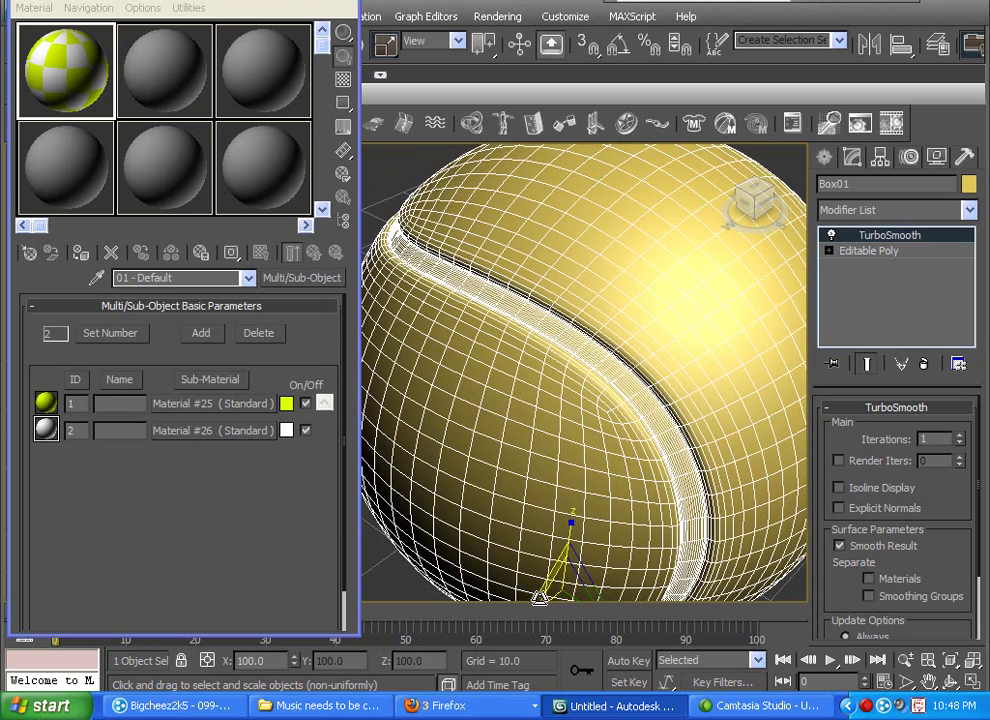
{"action": "left_click", "coordinate": [50, 428]}
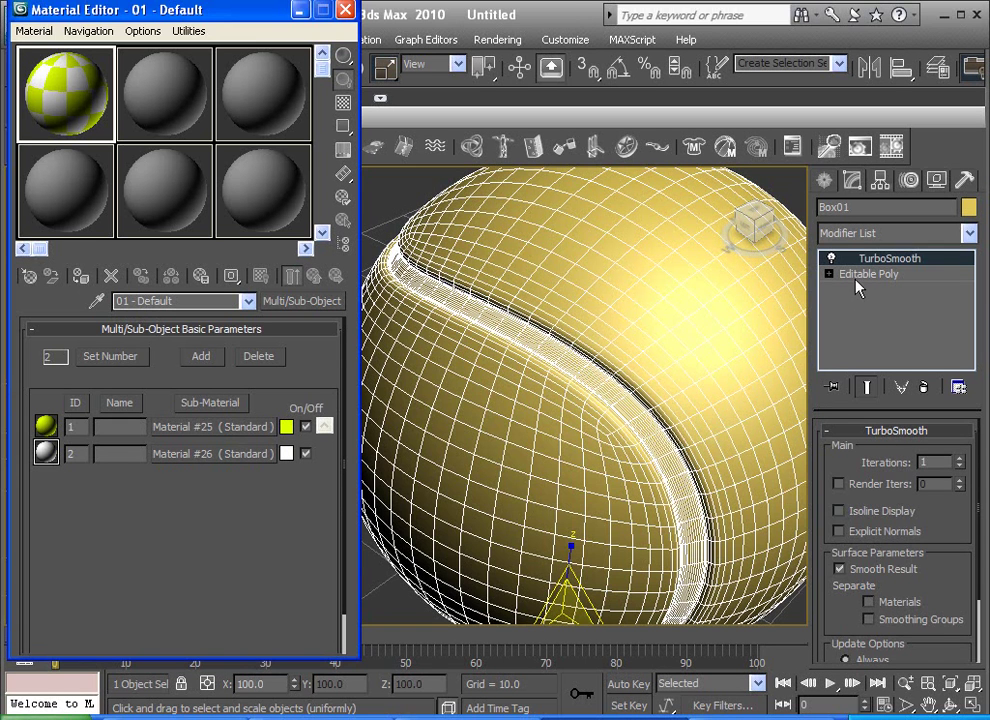
- Return to the editable mesh's polygon level and drag the white sub-material onto the seam band
{"action": "left_click", "coordinate": [861, 250]}
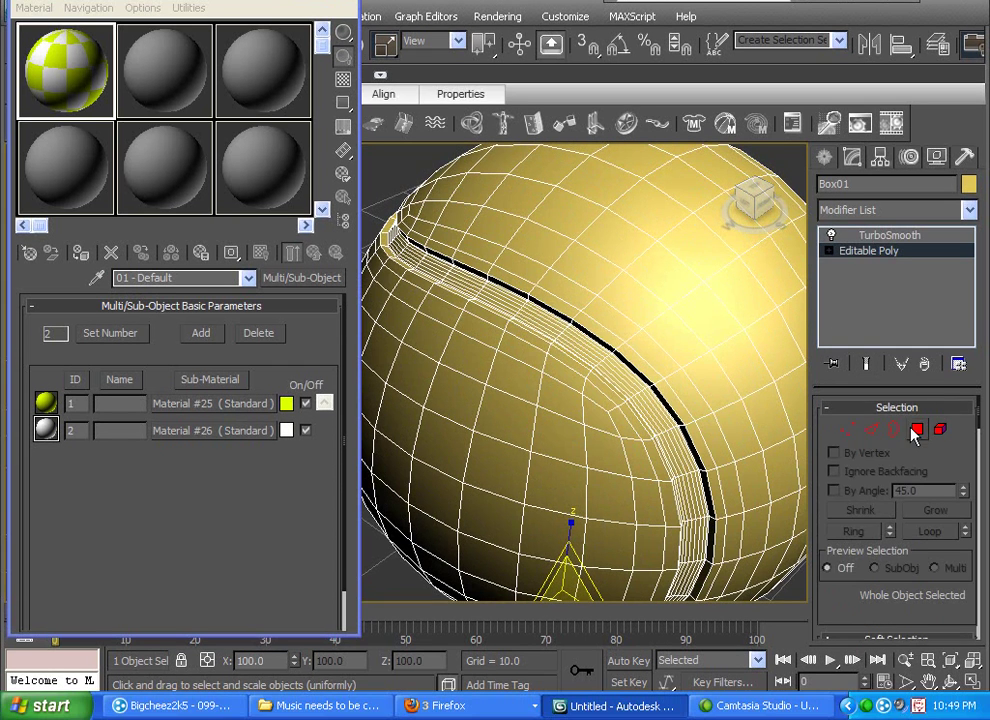
{"action": "left_click", "coordinate": [916, 452]}
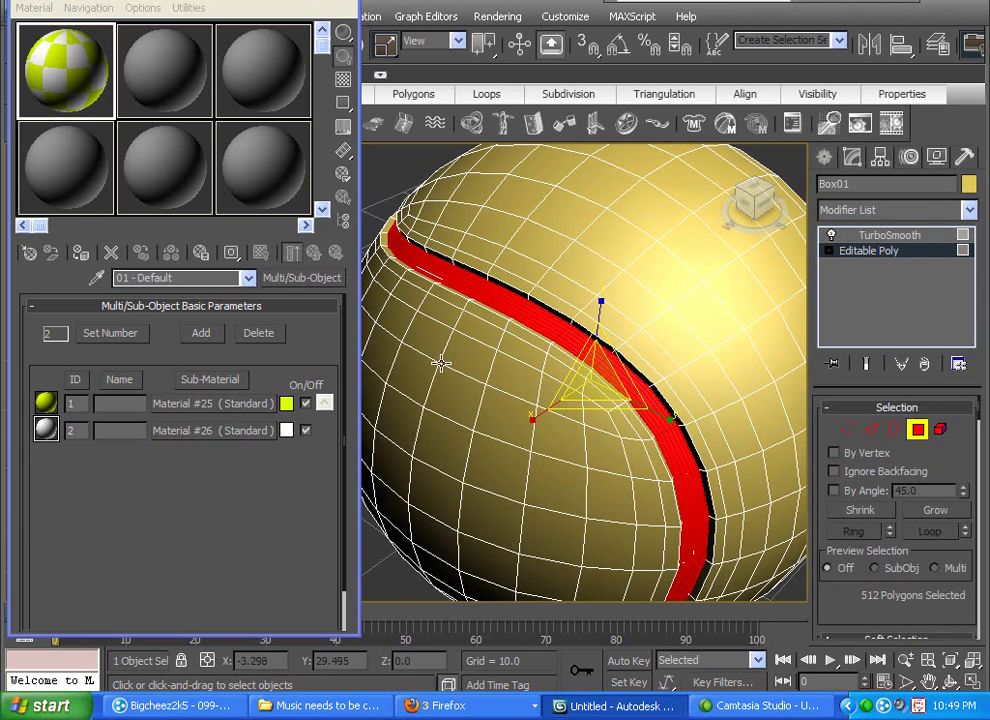
{"action": "left_click", "coordinate": [55, 430]}
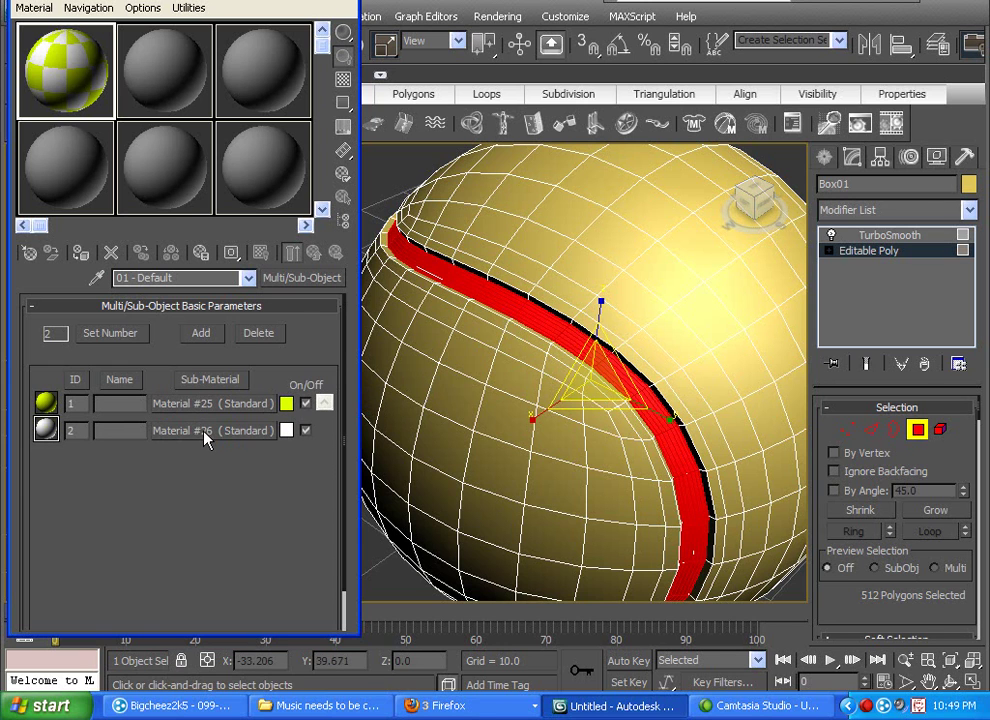
{"action": "mouse_move", "coordinate": [205, 440]}
{"action": "left_mouse_down"}
{"action": "mouse_move", "coordinate": [338, 434]}
{"action": "mouse_move", "coordinate": [418, 388]}
{"action": "mouse_move", "coordinate": [513, 314]}
{"action": "mouse_move", "coordinate": [513, 300]}
{"action": "left_mouse_up"}
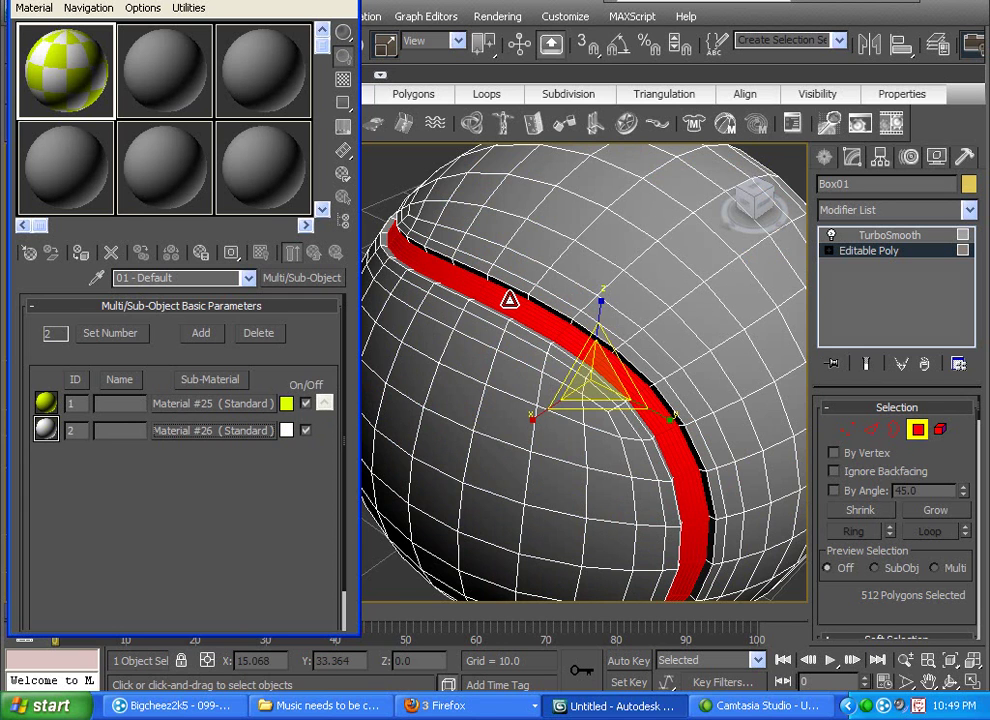
- Invert the polygon selection and apply the yellow-green sub-material to the rest of the ball
{"action": "key", "text": "ctrl+i"}
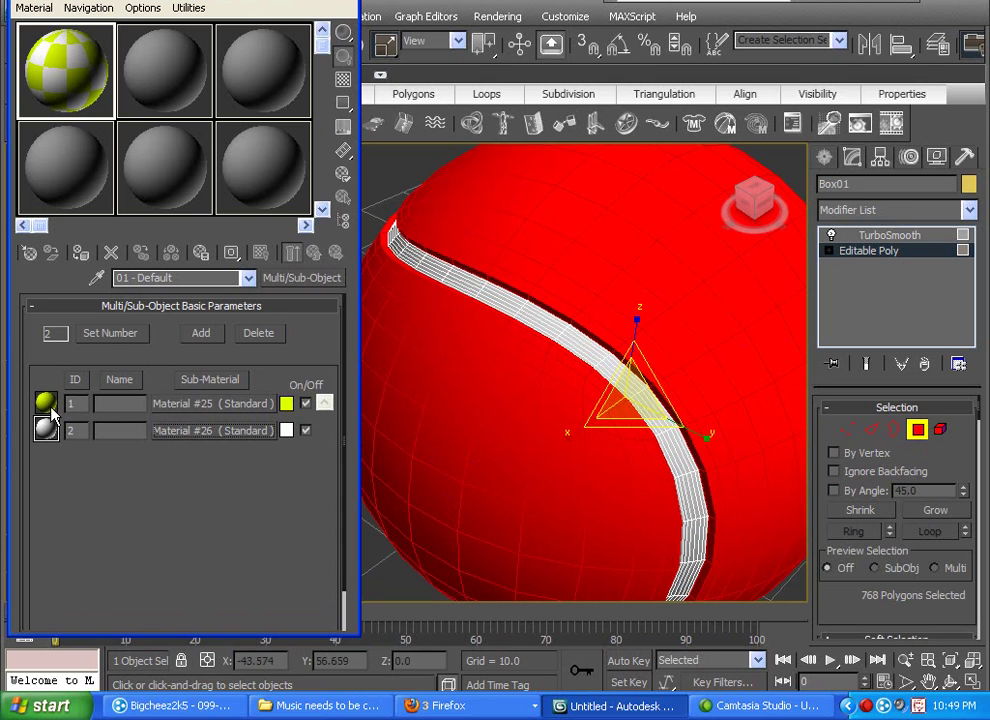
{"action": "left_click_drag", "start_coordinate": [175, 404], "coordinate": [455, 427]}
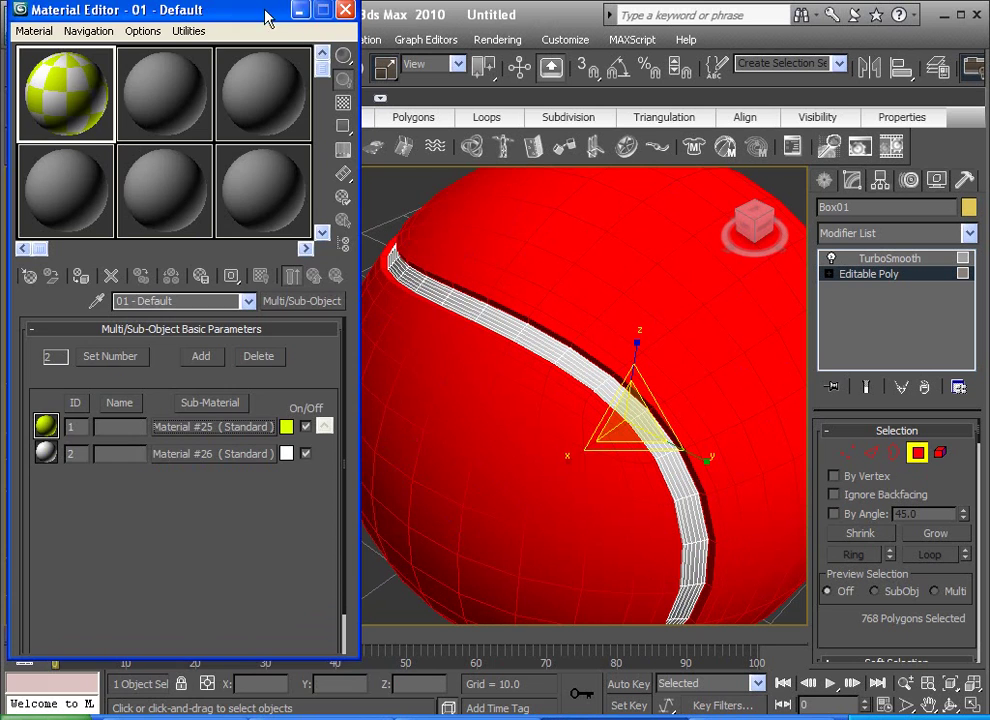
{"action": "mouse_move", "coordinate": [268, 17]}
{"action": "left_mouse_down"}
{"action": "mouse_move", "coordinate": [141, 124]}
{"action": "mouse_move", "coordinate": [250, 10]}
{"action": "mouse_move", "coordinate": [268, 202]}
{"action": "mouse_move", "coordinate": [280, 20]}
{"action": "left_mouse_up"}
- Close the Material Editor, clear the polygon selection and hide edged faces with F4
{"action": "left_click", "coordinate": [362, 15]}
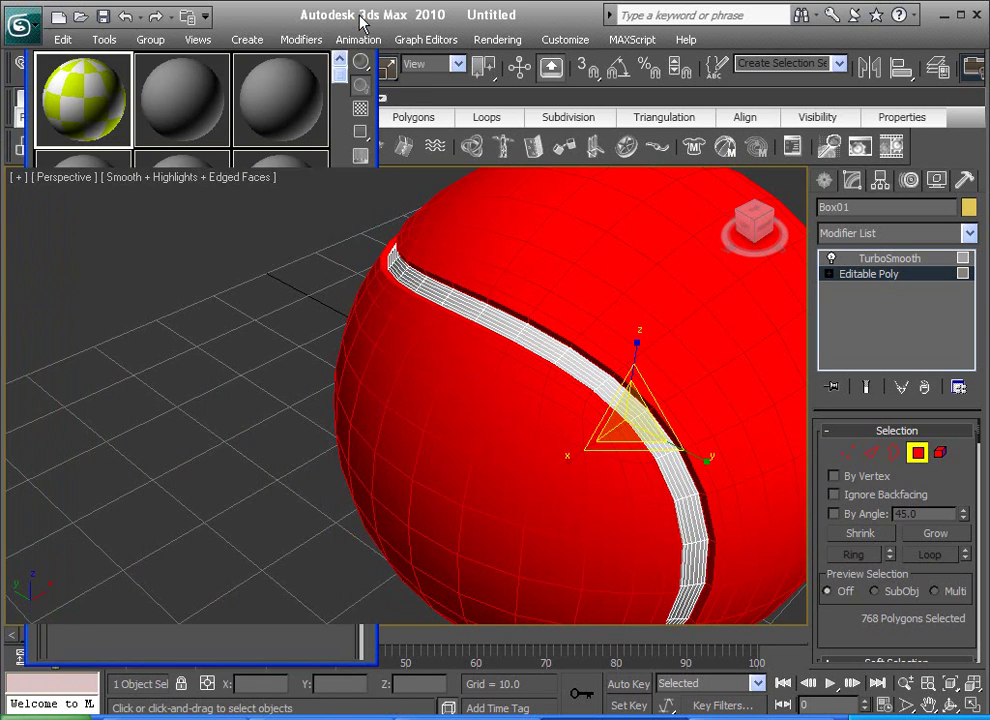
{"action": "left_click", "coordinate": [292, 343]}
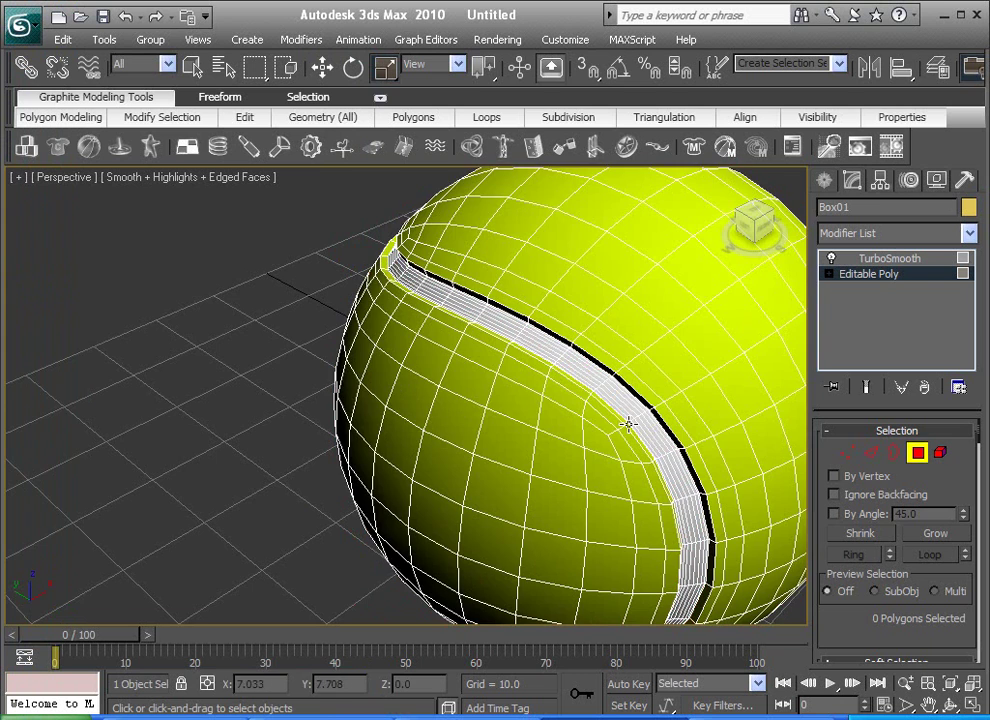
{"action": "middle_click_drag", "start_coordinate": [626, 420], "coordinate": [661, 456], "text": "alt"}
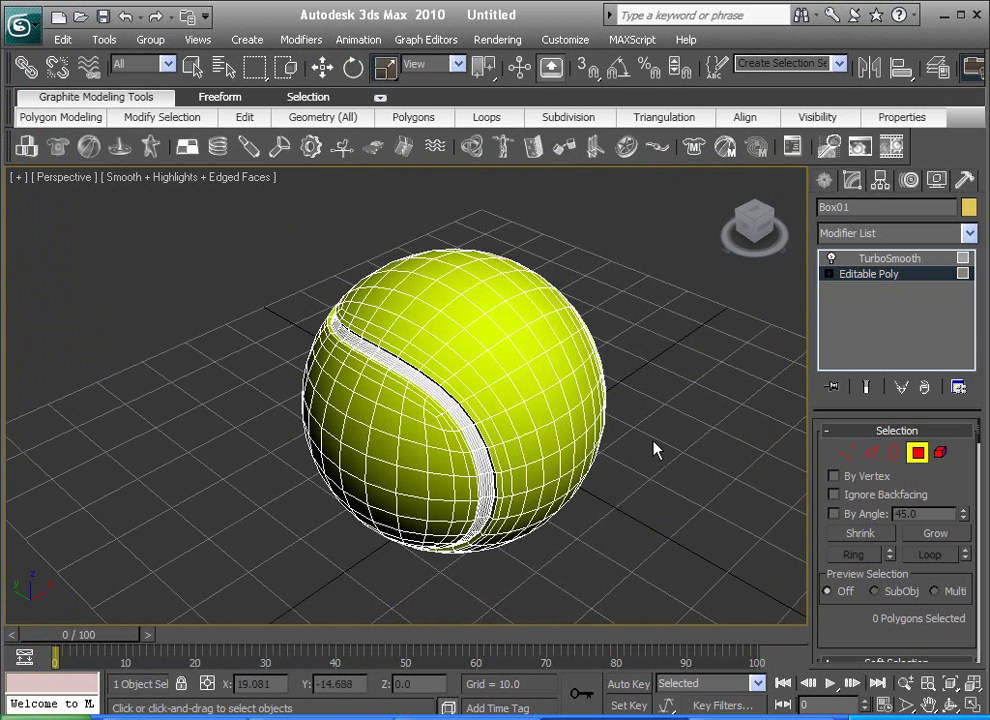
{"action": "key", "text": "F4"}
- Zoom, pan and orbit around the ball to inspect the white recessed seam
{"action": "scroll", "coordinate": [643, 475], "scroll_direction": "up", "scroll_amount": 3}
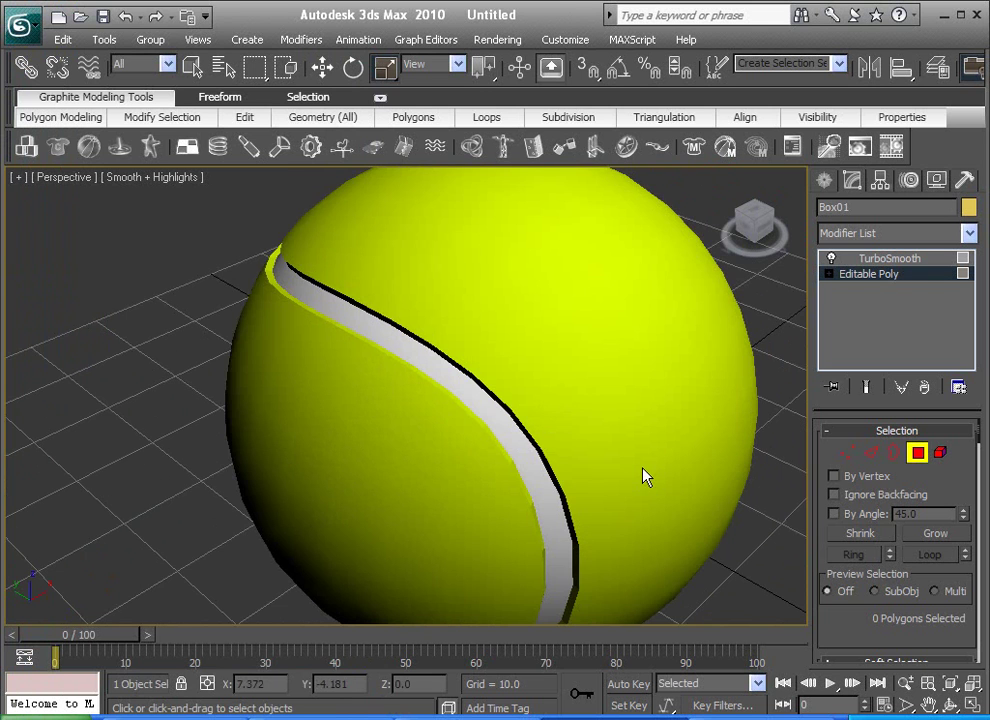
{"action": "middle_click_drag", "start_coordinate": [634, 473], "coordinate": [601, 436]}
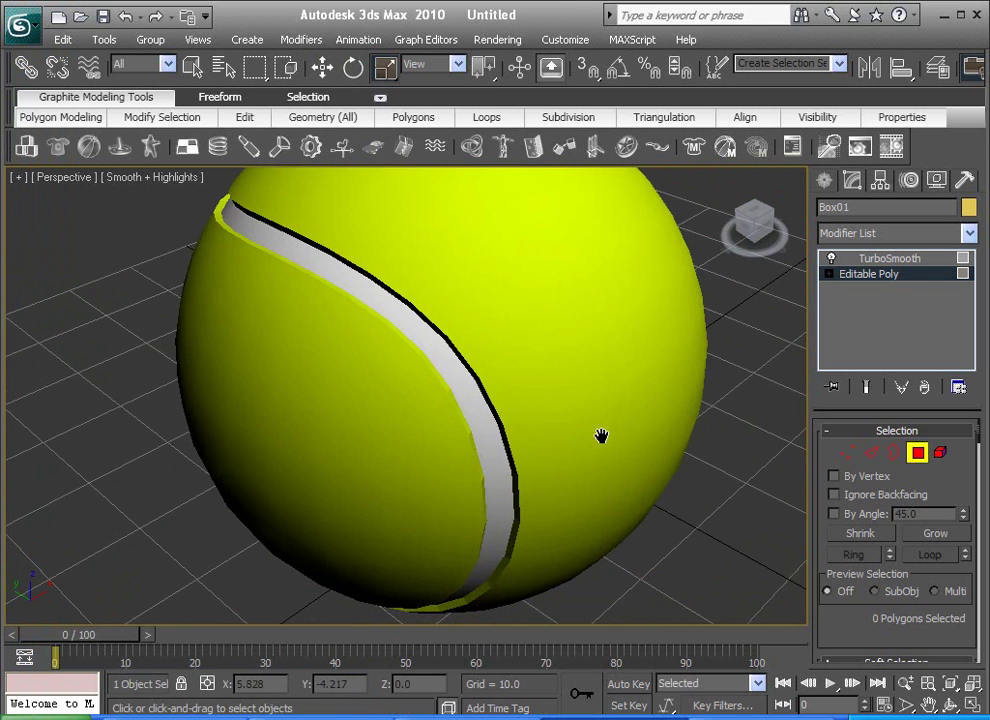
{"action": "scroll", "coordinate": [575, 475], "scroll_direction": "up", "scroll_amount": 5}
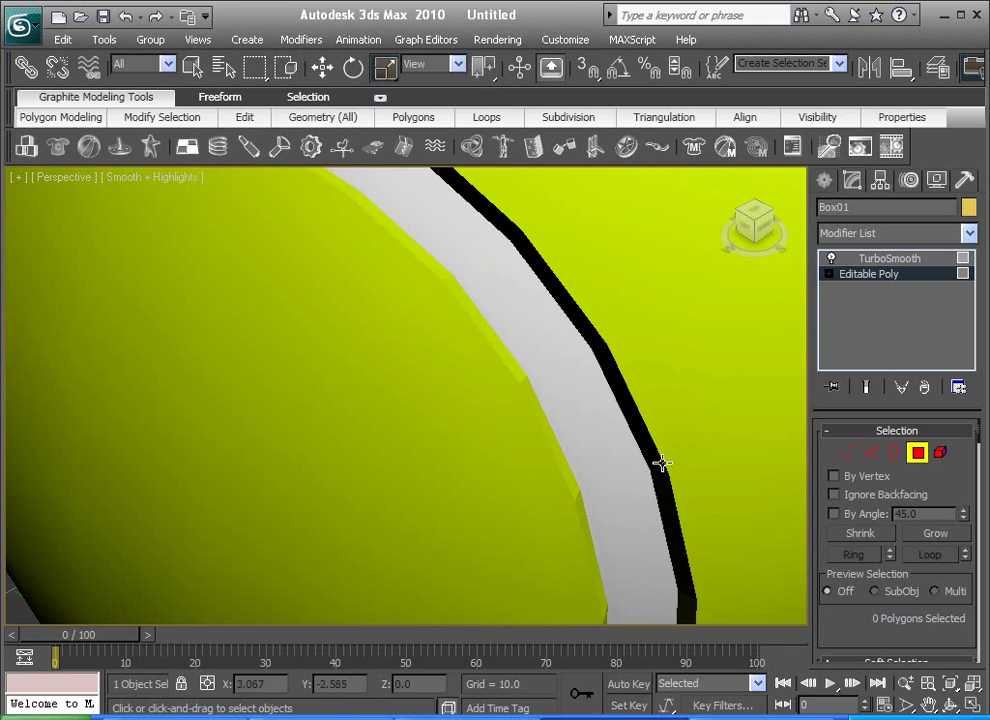
{"action": "scroll", "coordinate": [658, 464], "scroll_direction": "down", "scroll_amount": 5}
{"action": "scroll", "coordinate": [550, 460], "scroll_direction": "up", "scroll_amount": 4}
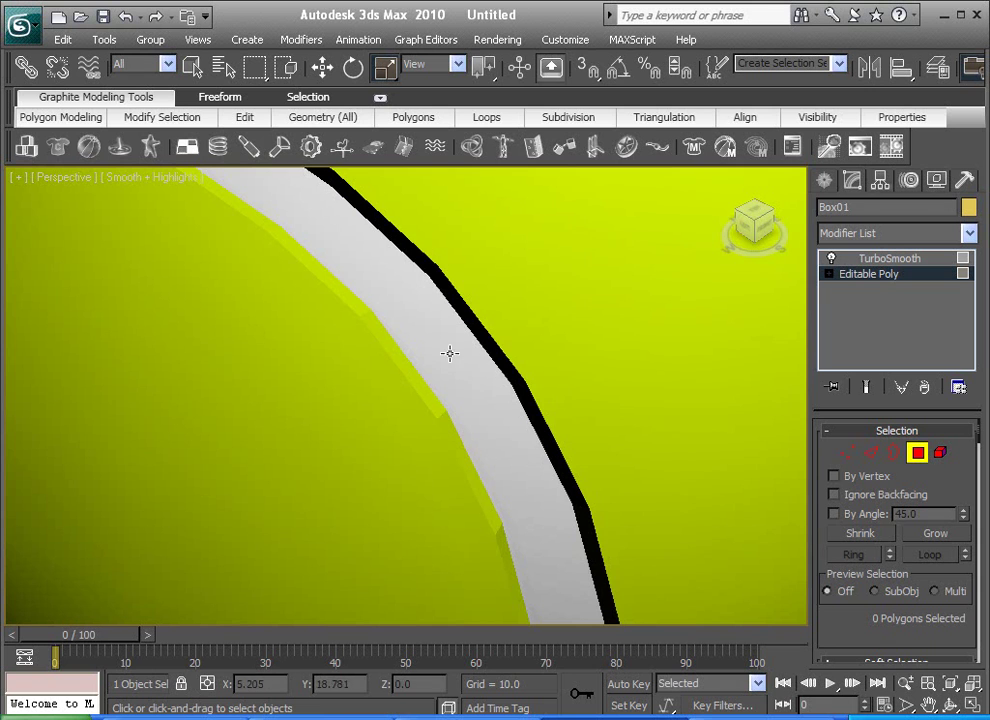
{"action": "middle_click_drag", "start_coordinate": [451, 354], "coordinate": [522, 437], "text": "alt"}
{"action": "middle_click_drag", "start_coordinate": [402, 380], "coordinate": [469, 313]}
{"action": "scroll", "coordinate": [530, 449], "scroll_direction": "down", "scroll_amount": 5}
{"action": "scroll", "coordinate": [470, 468], "scroll_direction": "up", "scroll_amount": 4}
{"action": "scroll", "coordinate": [495, 480], "scroll_direction": "down", "scroll_amount": 3}
{"action": "scroll", "coordinate": [485, 360], "scroll_direction": "up", "scroll_amount": 3}
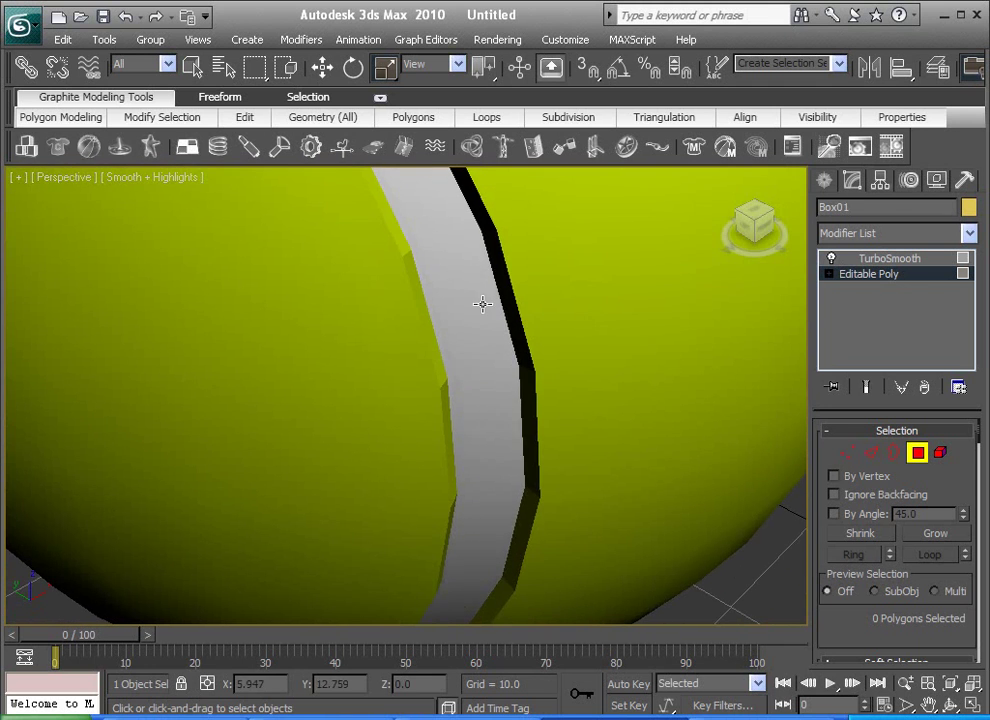
{"action": "scroll", "coordinate": [500, 270], "scroll_direction": "down", "scroll_amount": 5}
{"action": "scroll", "coordinate": [505, 291], "scroll_direction": "down", "scroll_amount": 1}
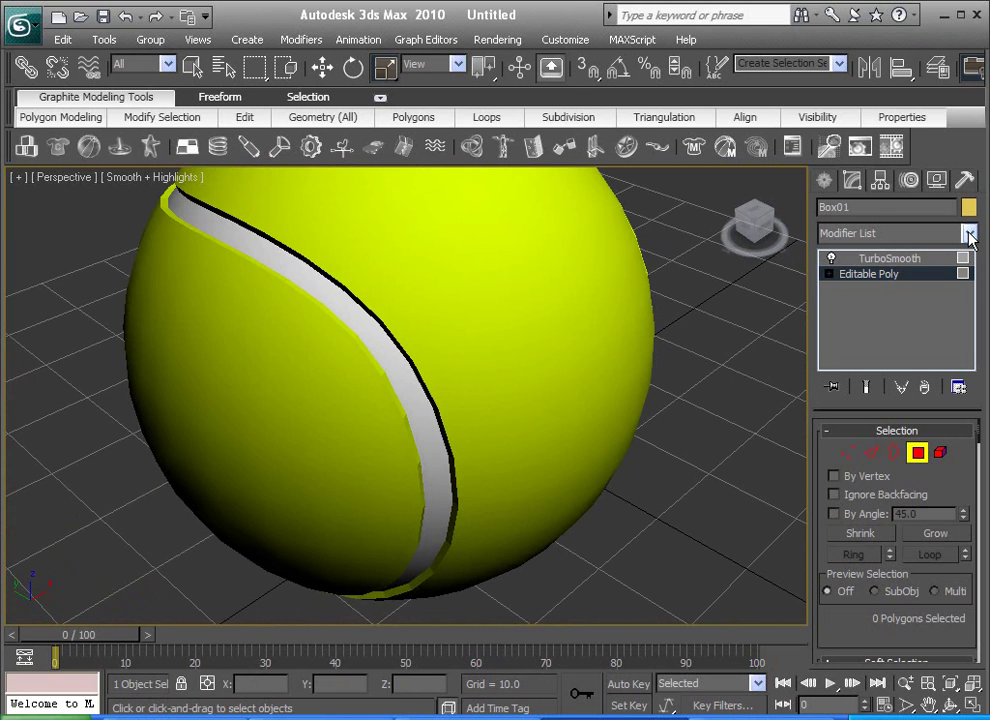
- Add a second TurboSmooth on top of the ball's stack and zoom to check the smoother seam
{"action": "left_click", "coordinate": [969, 236]}
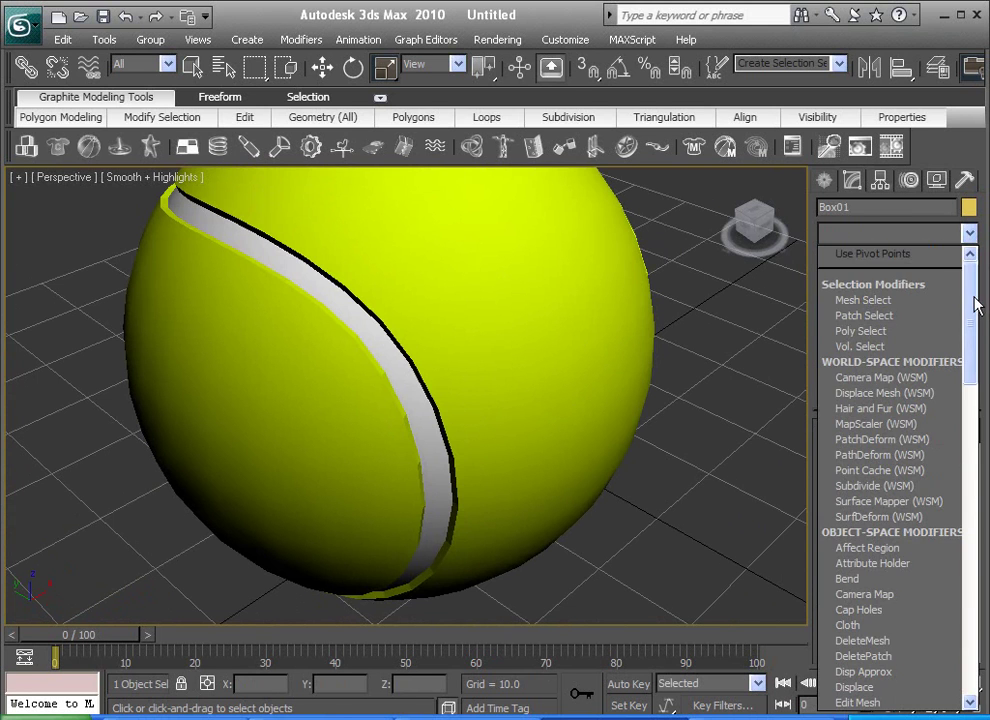
{"action": "left_click_drag", "start_coordinate": [969, 280], "coordinate": [985, 583]}
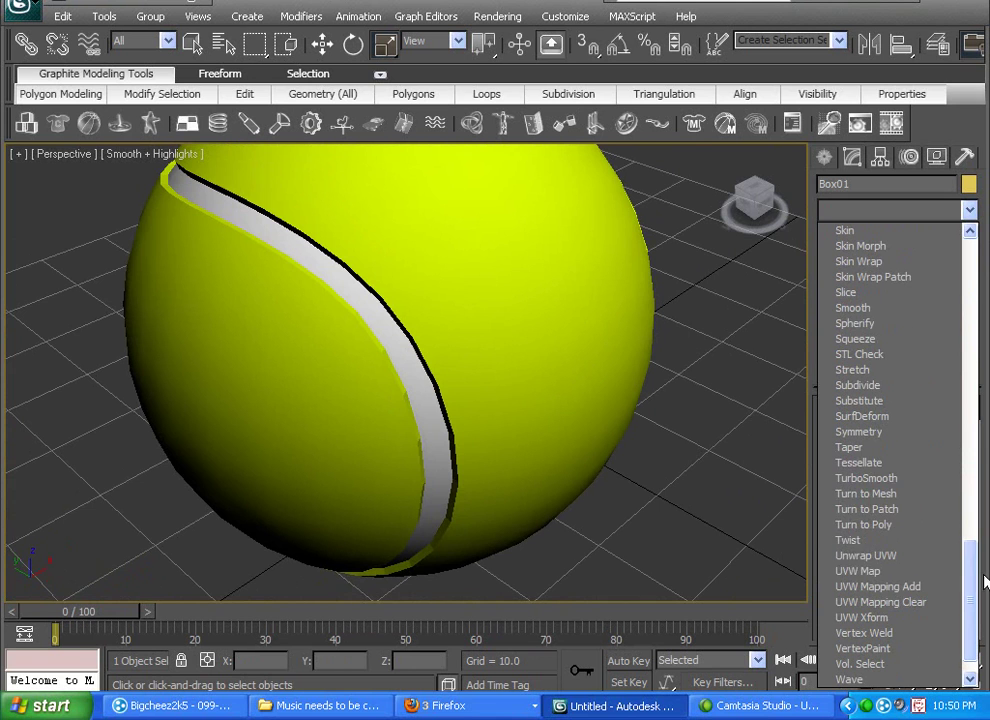
{"action": "left_click", "coordinate": [909, 490]}
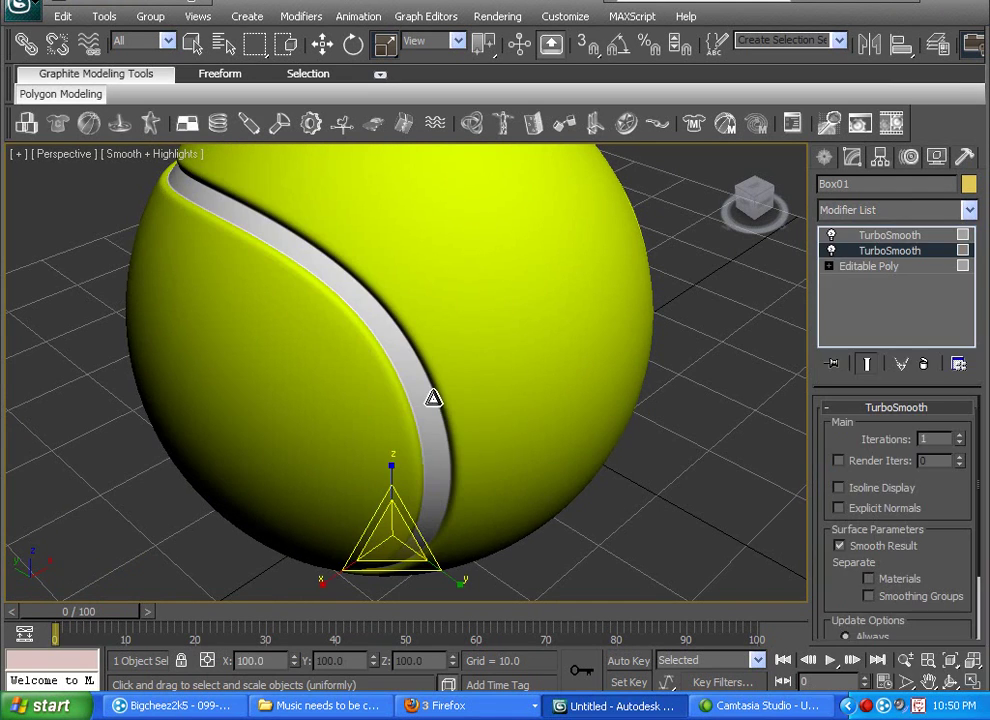
{"action": "scroll", "coordinate": [453, 420], "scroll_direction": "up", "scroll_amount": 5}
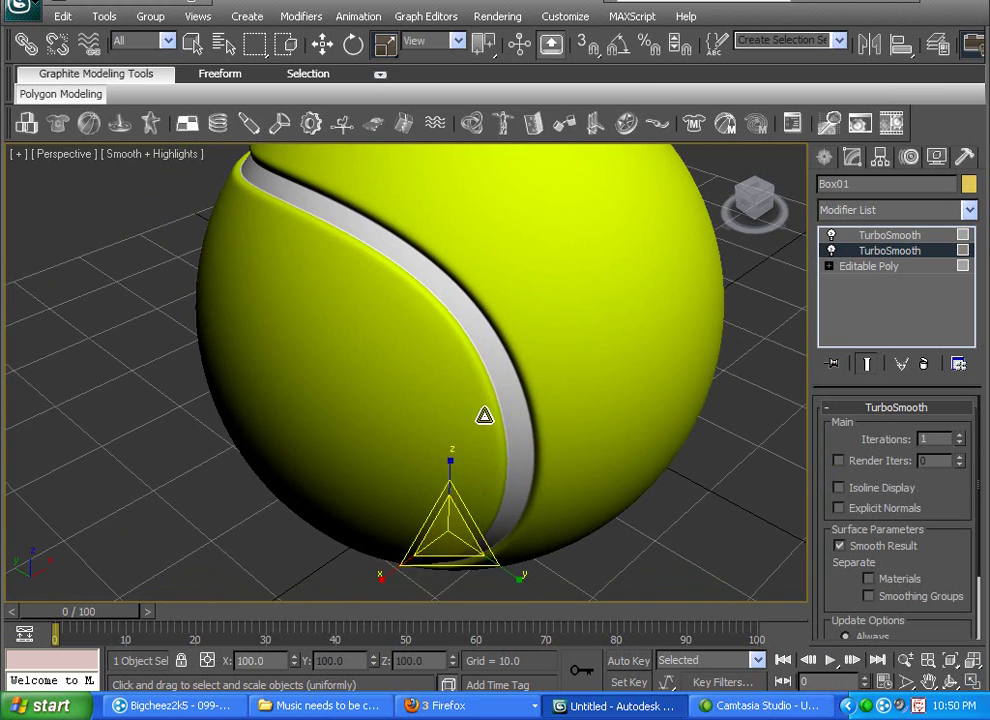
{"action": "scroll", "coordinate": [522, 420], "scroll_direction": "up", "scroll_amount": 4}
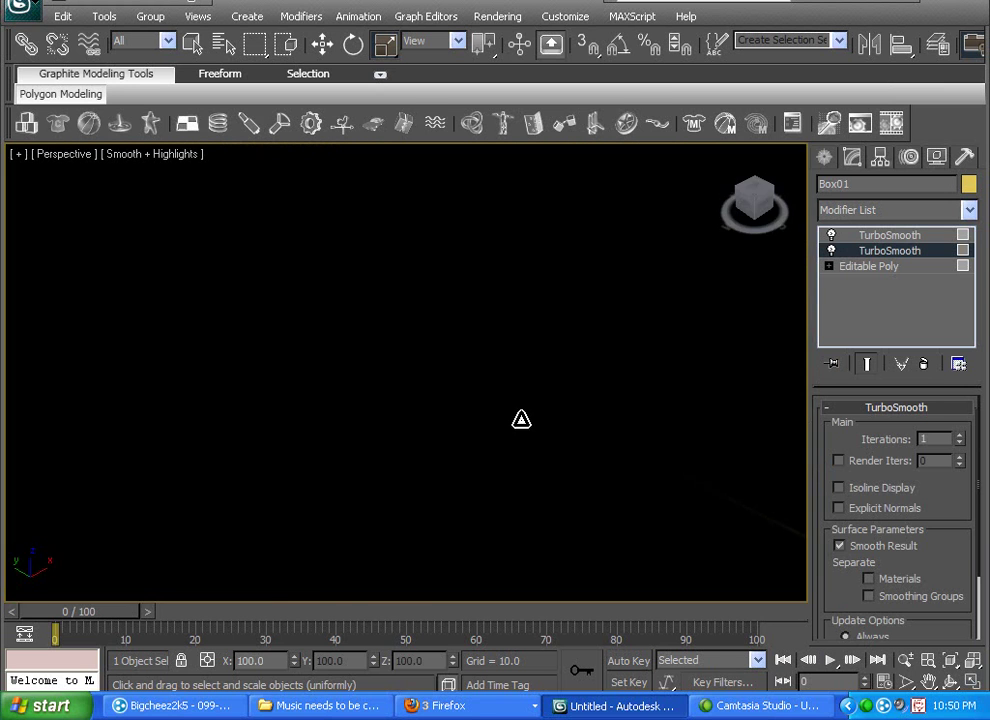
{"action": "scroll", "coordinate": [515, 420], "scroll_direction": "down", "scroll_amount": 6}
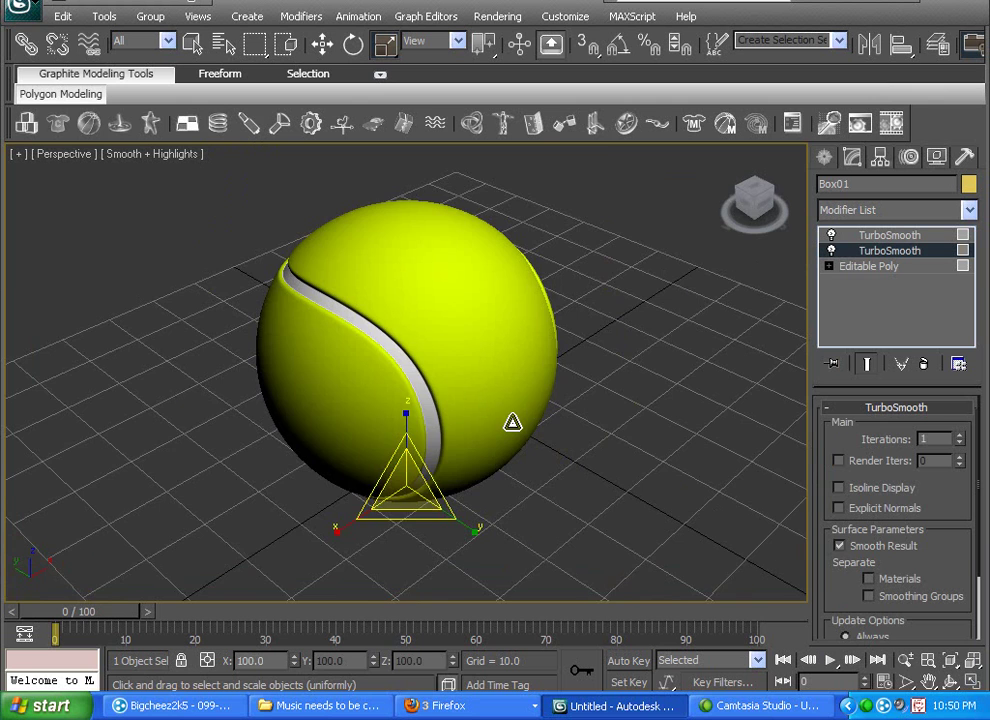
{"action": "scroll", "coordinate": [517, 407], "scroll_direction": "up", "scroll_amount": 3}
{"action": "scroll", "coordinate": [517, 407], "scroll_direction": "down", "scroll_amount": 5}
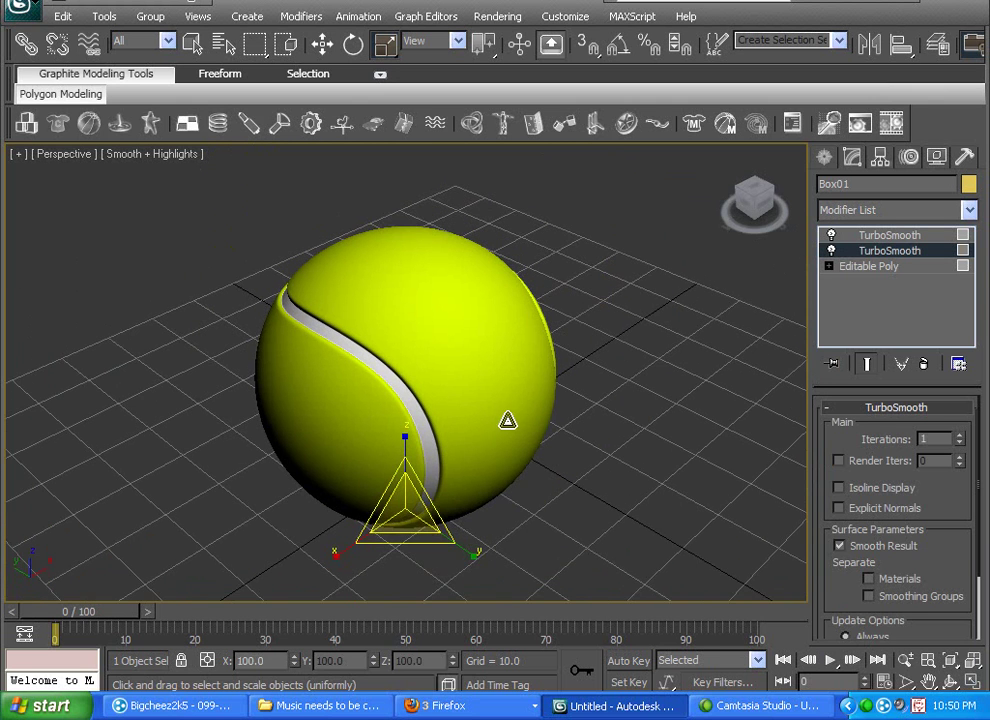
{"action": "scroll", "coordinate": [506, 417], "scroll_direction": "up", "scroll_amount": 5}
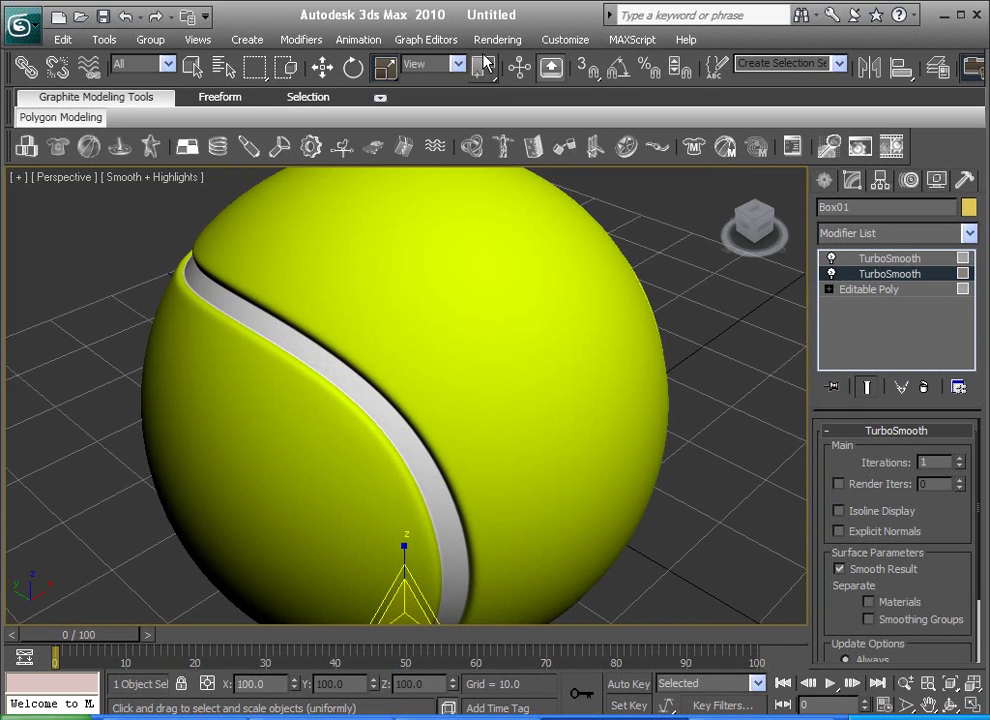
{"action": "left_click", "coordinate": [497, 27]}
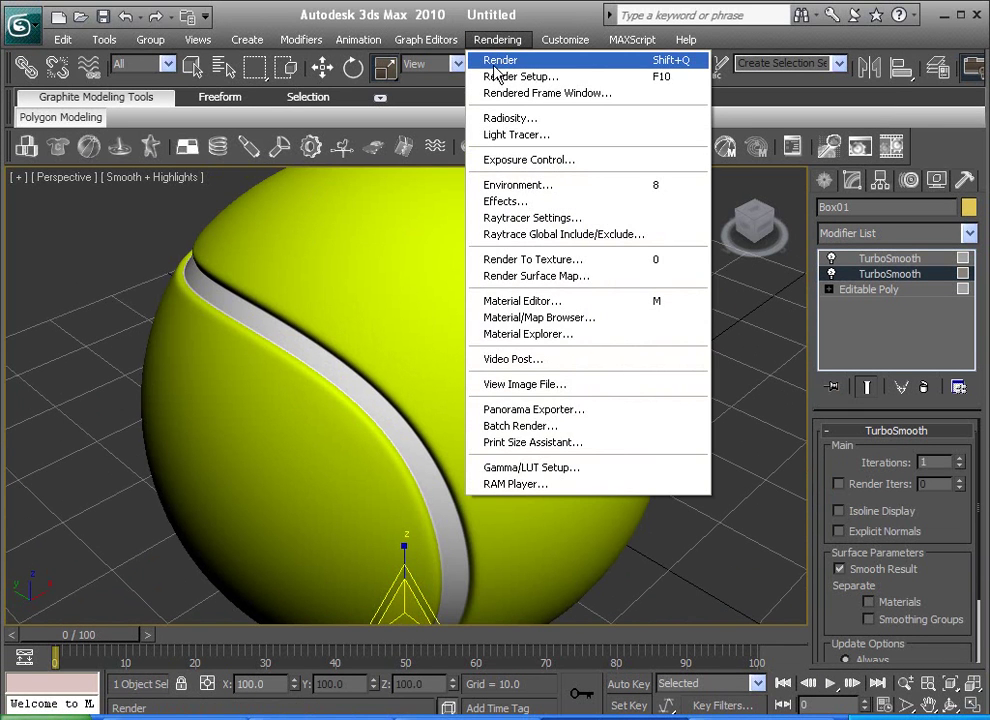
{"action": "left_click", "coordinate": [529, 36]}
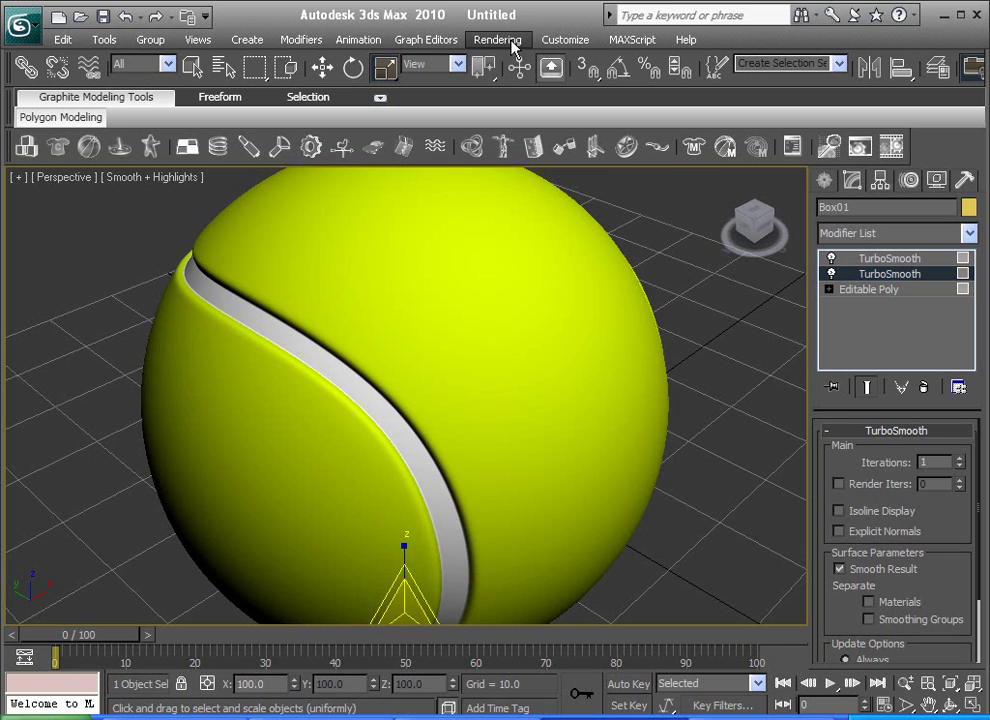
{"action": "left_click", "coordinate": [512, 45]}
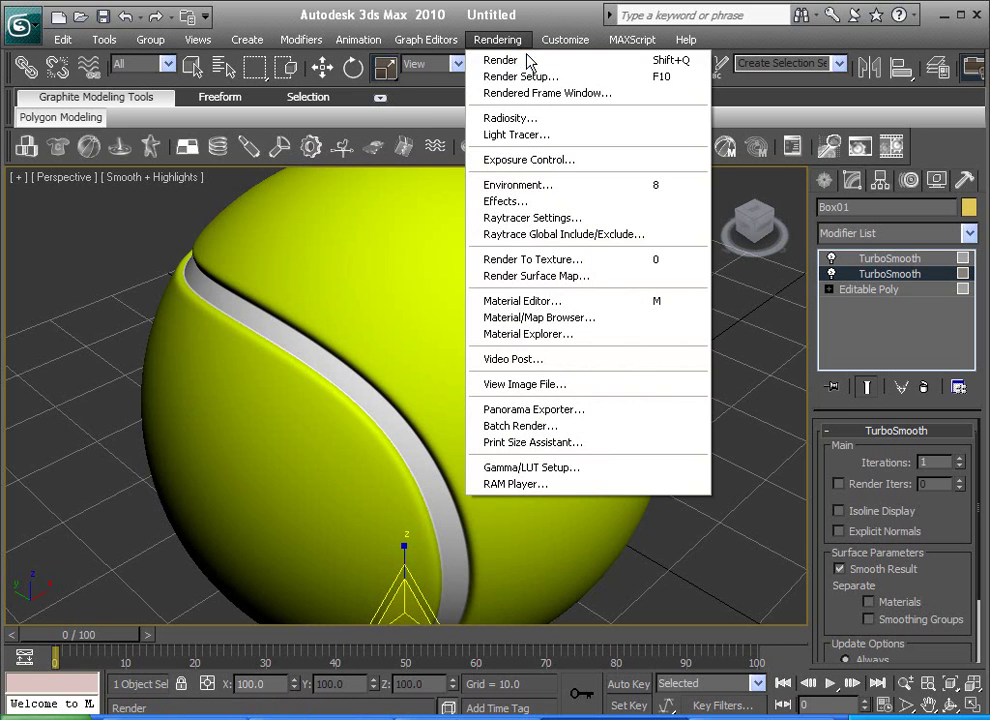
{"action": "left_click", "coordinate": [520, 40]}
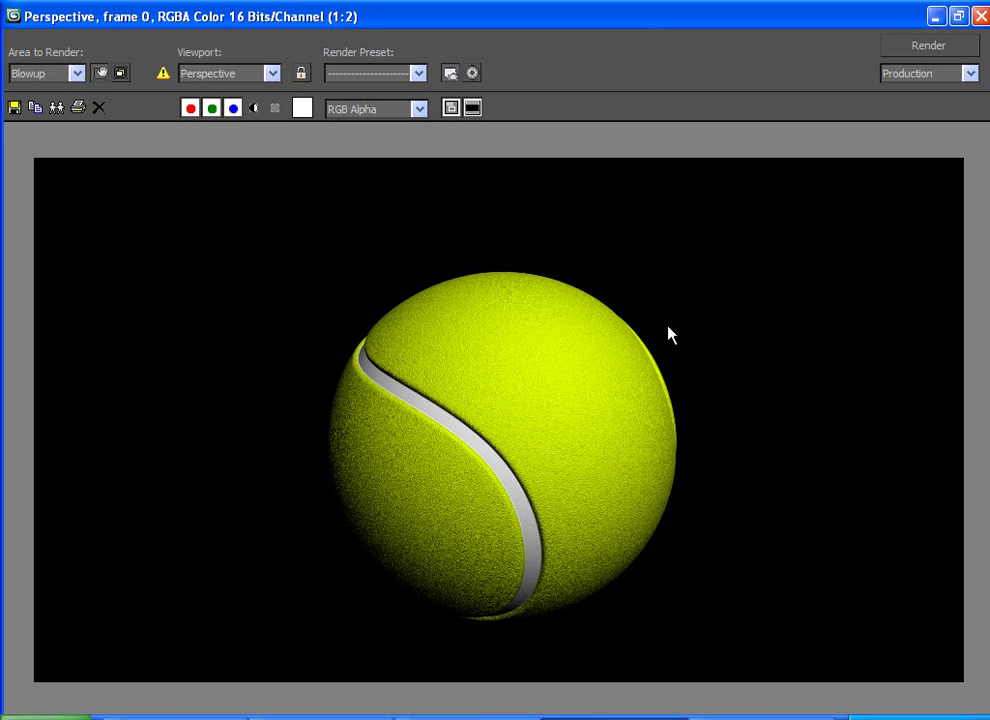
- Zoom into the rendered frame and pan around the ball to inspect the white seam
{"action": "scroll", "coordinate": [650, 421], "scroll_direction": "up", "scroll_amount": 1}
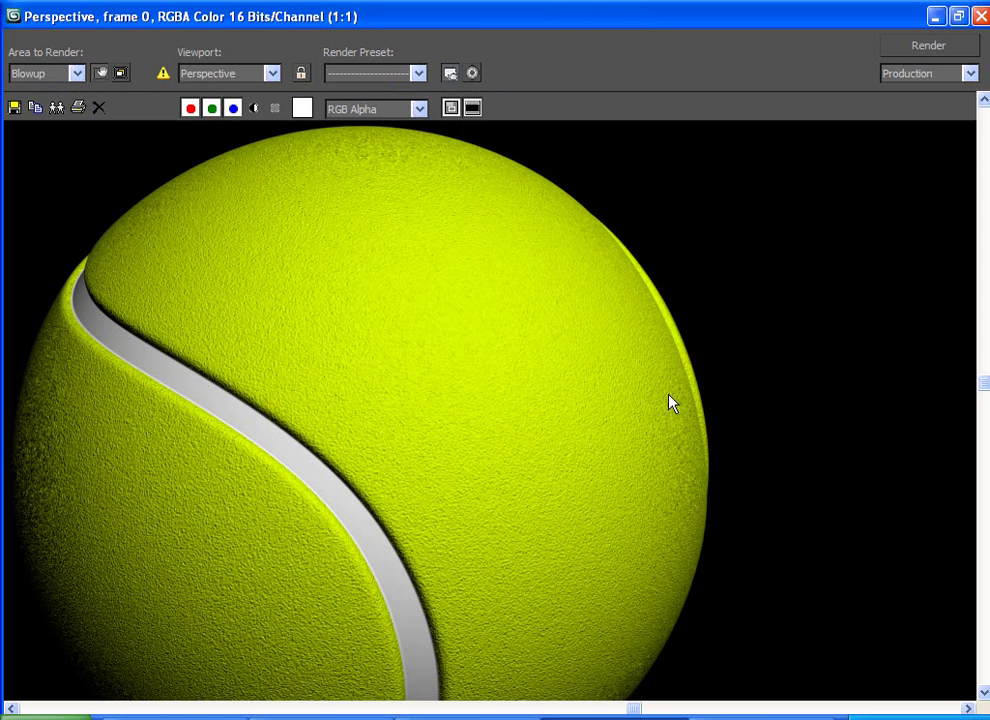
{"action": "middle_click_drag", "start_coordinate": [749, 342], "coordinate": [783, 288]}
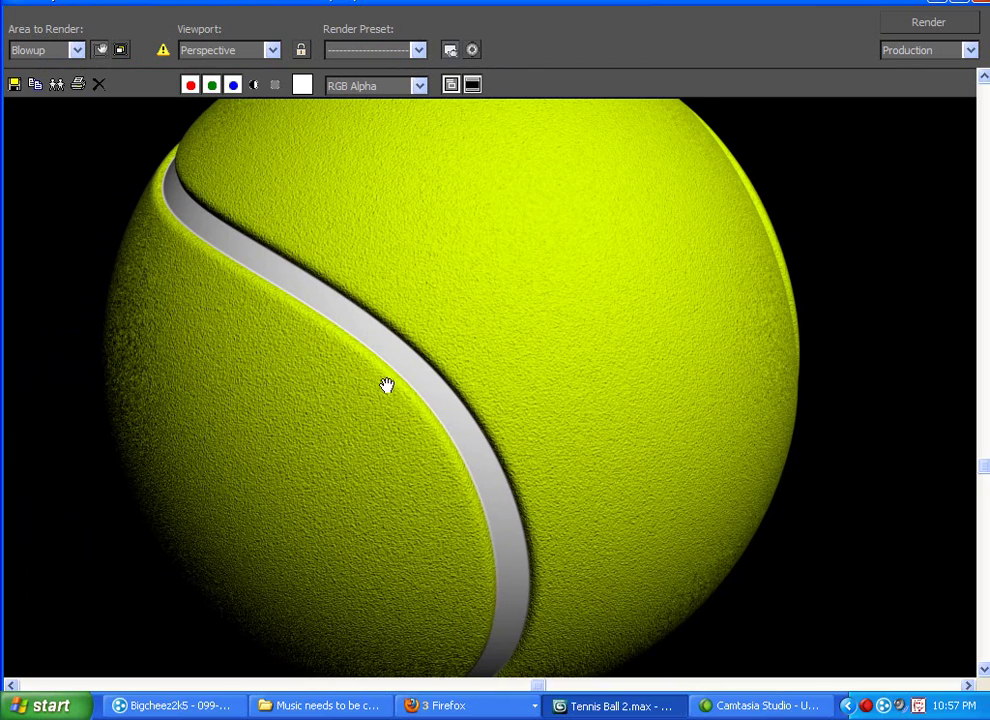
{"action": "middle_click_drag", "start_coordinate": [387, 386], "coordinate": [393, 422]}
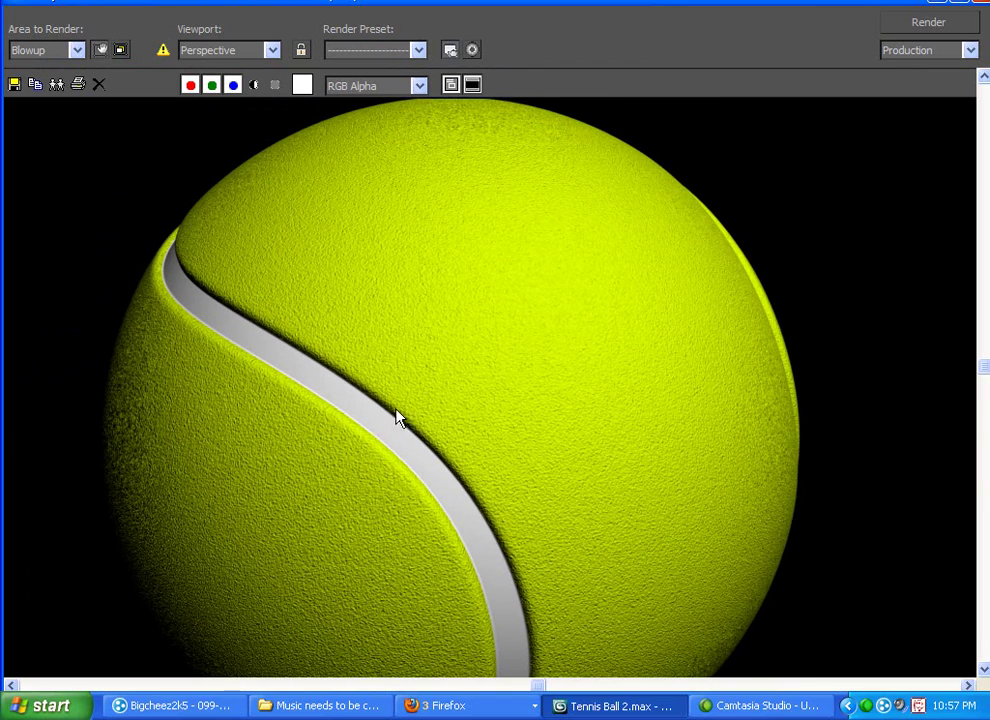
{"action": "middle_click_drag", "start_coordinate": [410, 367], "coordinate": [491, 312]}
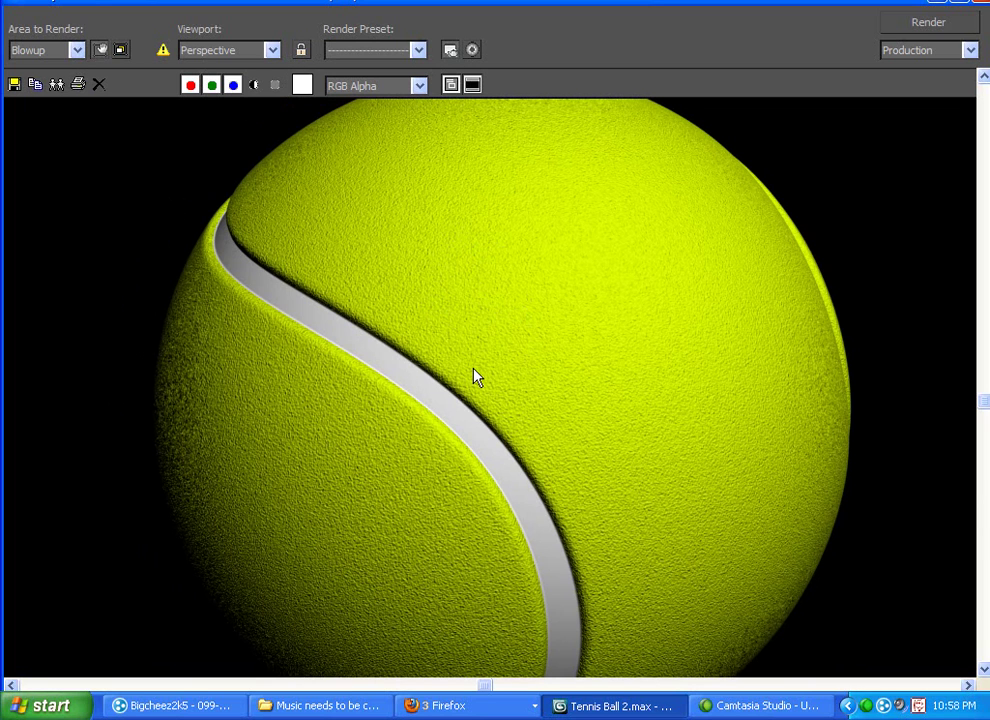
- Re-render the perspective view with F9 and pan the new image to inspect the bumpy surface
{"action": "key", "text": "F9"}
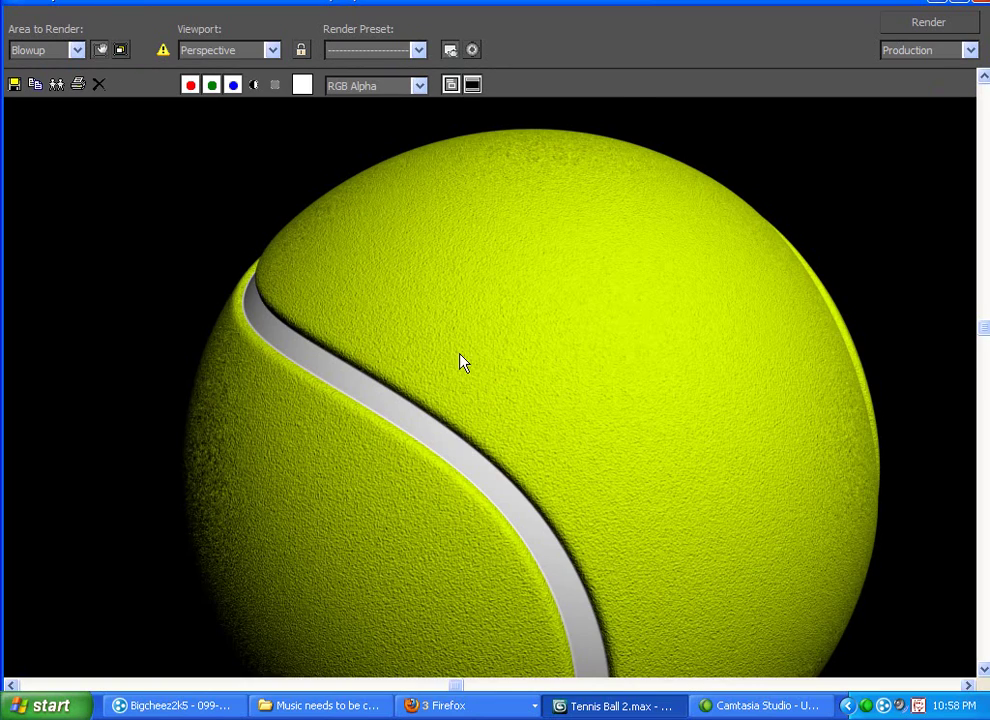
{"action": "middle_click_drag", "start_coordinate": [460, 363], "coordinate": [438, 303]}
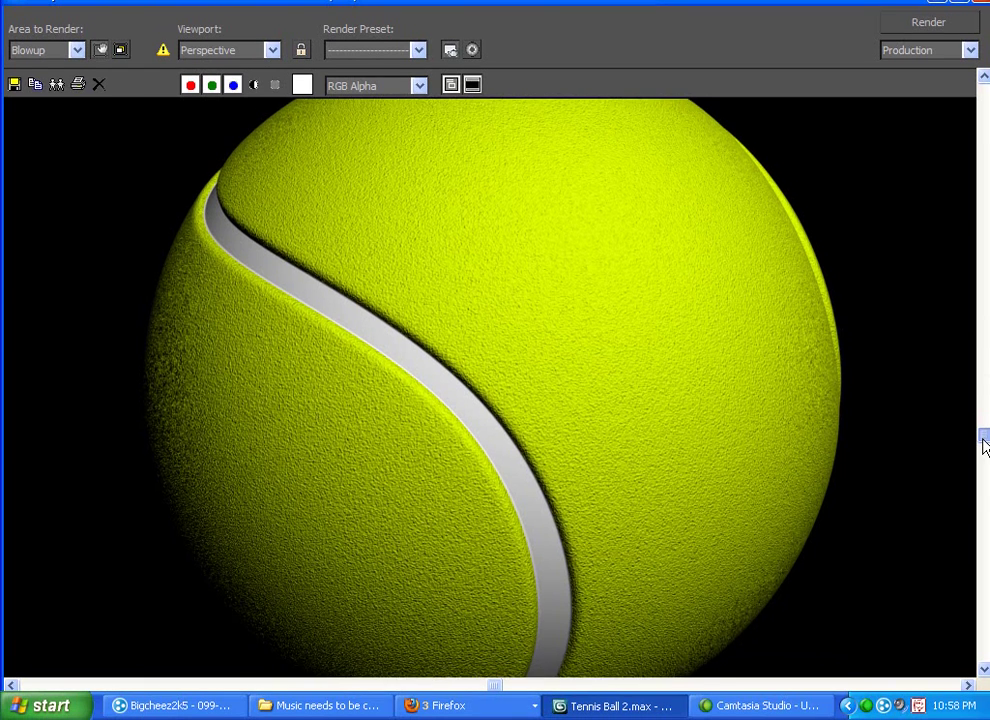
{"action": "left_click_drag", "start_coordinate": [984, 440], "coordinate": [983, 412]}
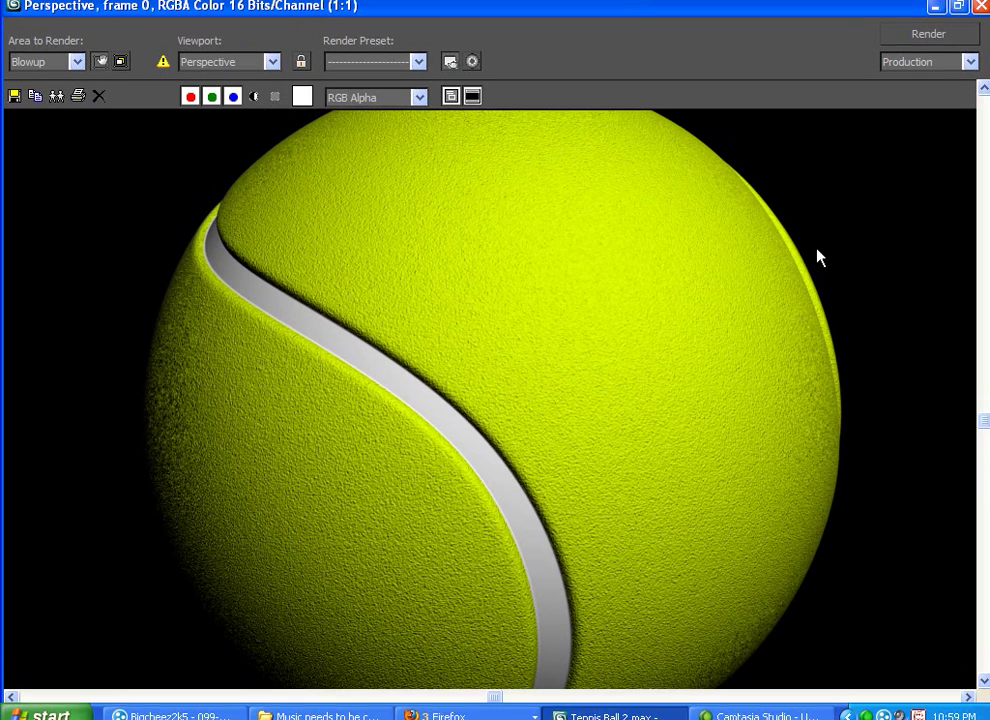